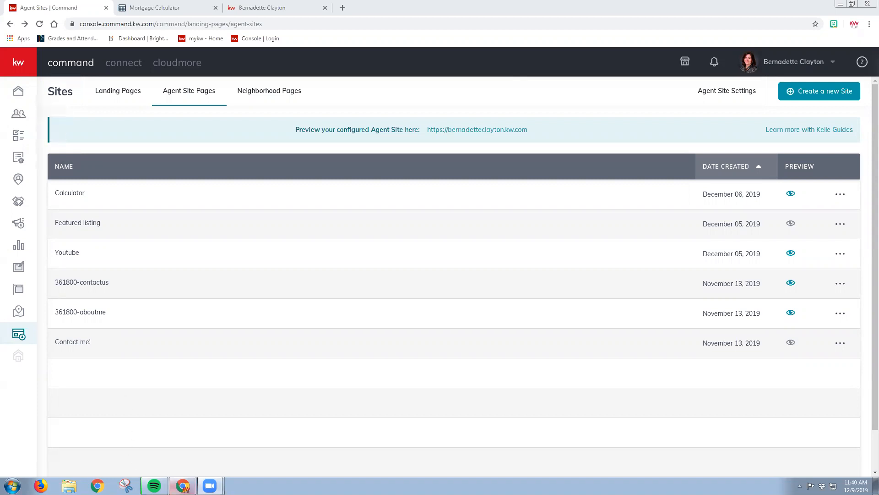
Go to the agent site pages under Sites and create a new page of the type On My Agent Site
click(13, 93)
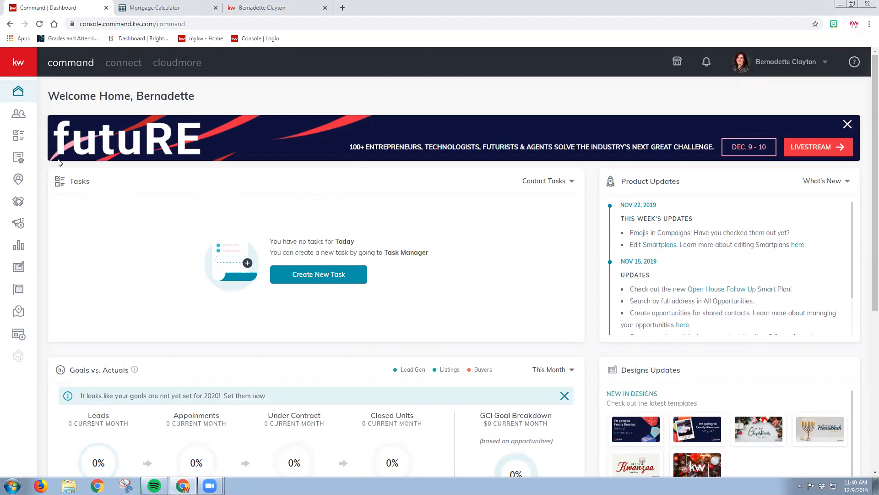
click(18, 335)
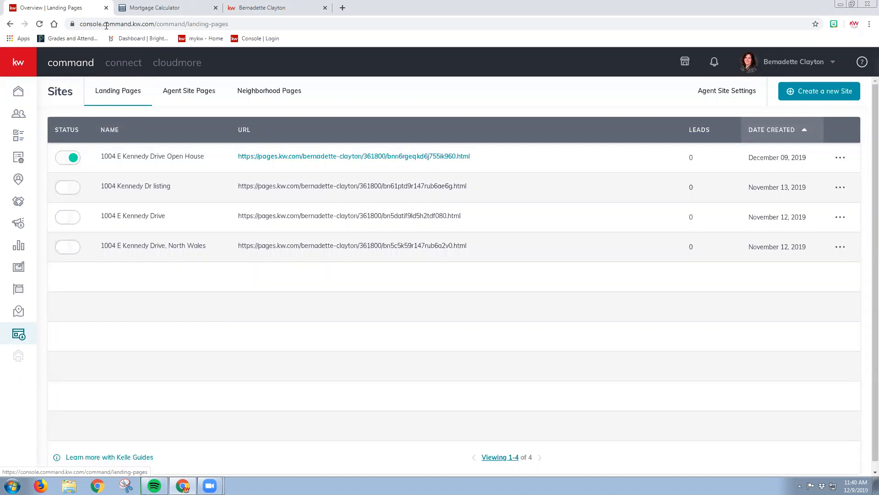
click(193, 106)
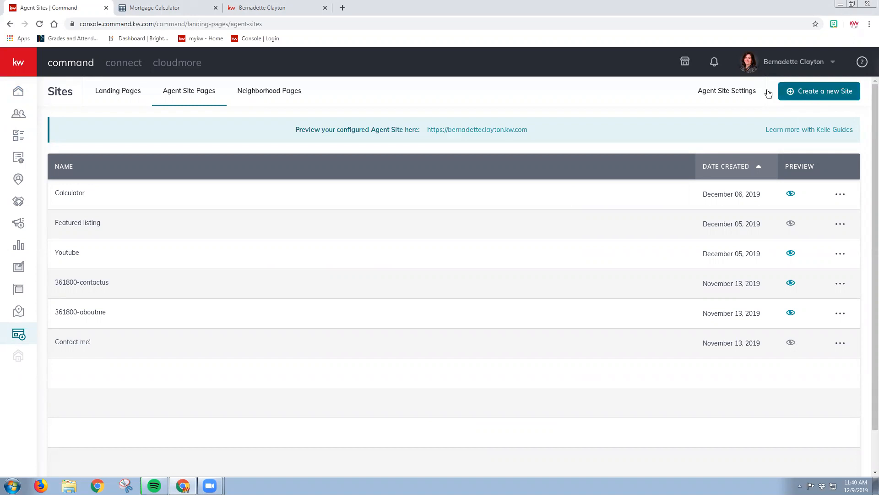
click(838, 100)
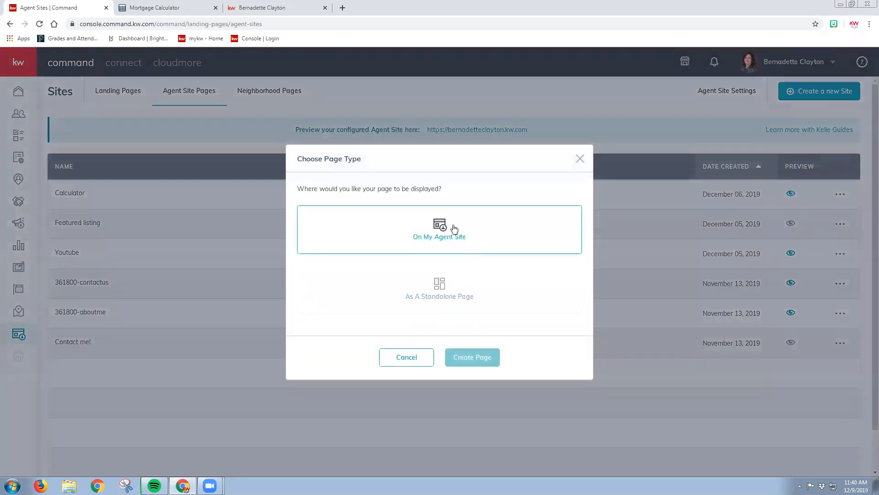
click(423, 238)
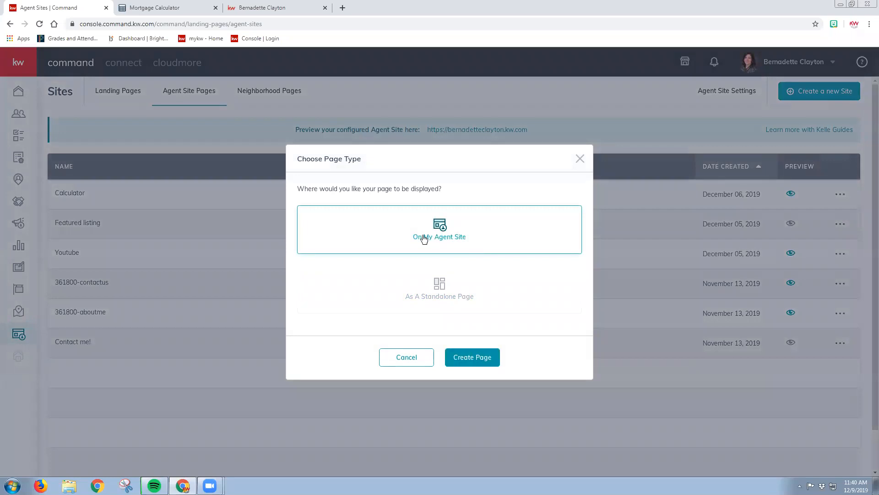
click(487, 361)
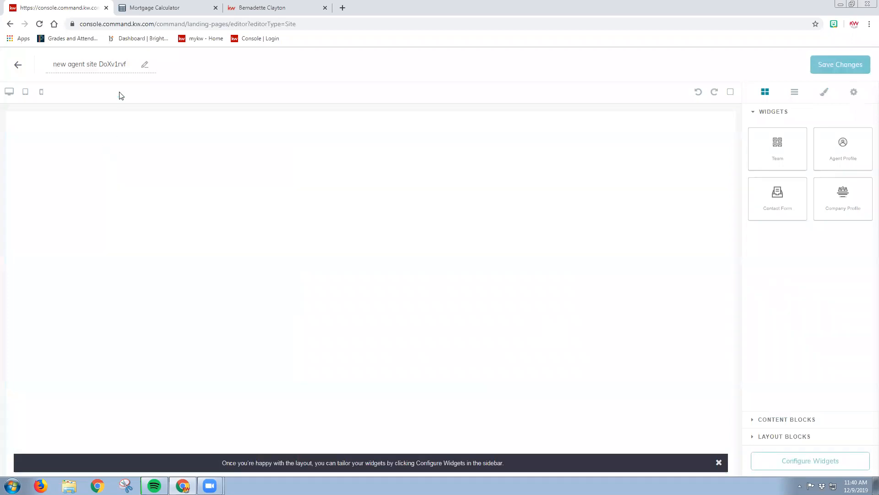
Rename the new agent site page as Mortgage Calculator
drag(54, 68, 127, 56)
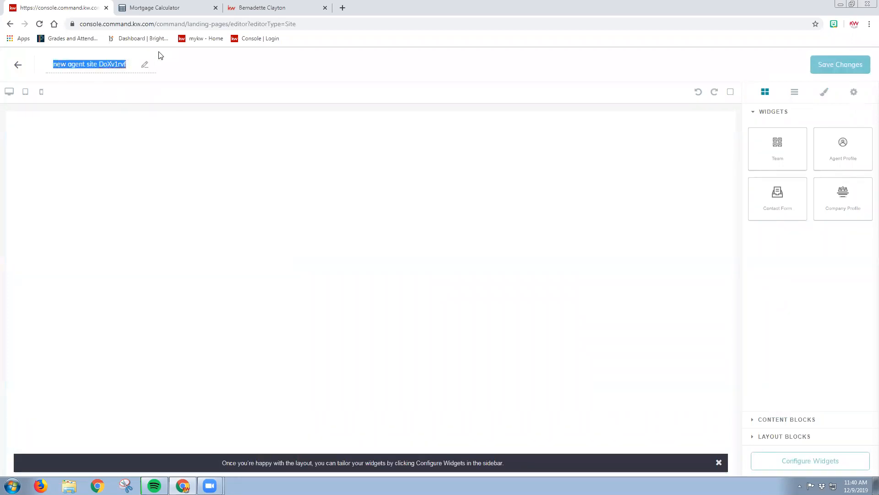
key(BackSpace)
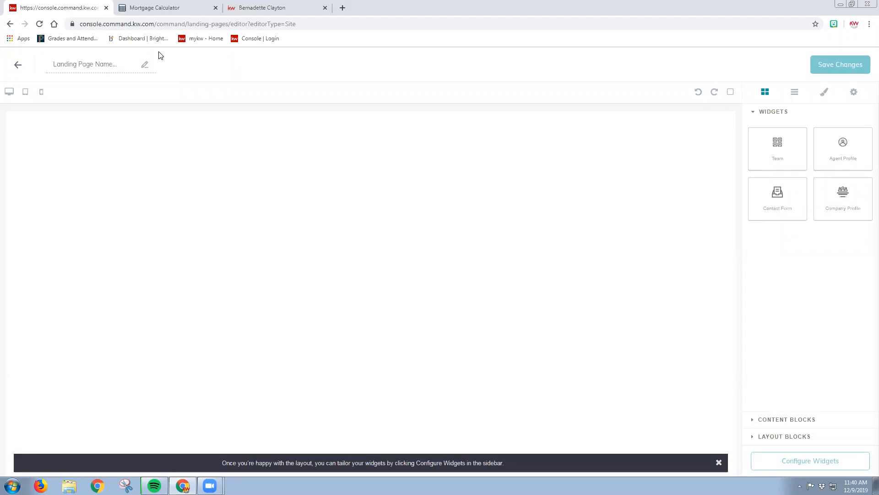
text(Mortgage Calculator)
Add a Text content block to the blank page, dismiss the layout hint and clear the block's placeholder text
click(783, 420)
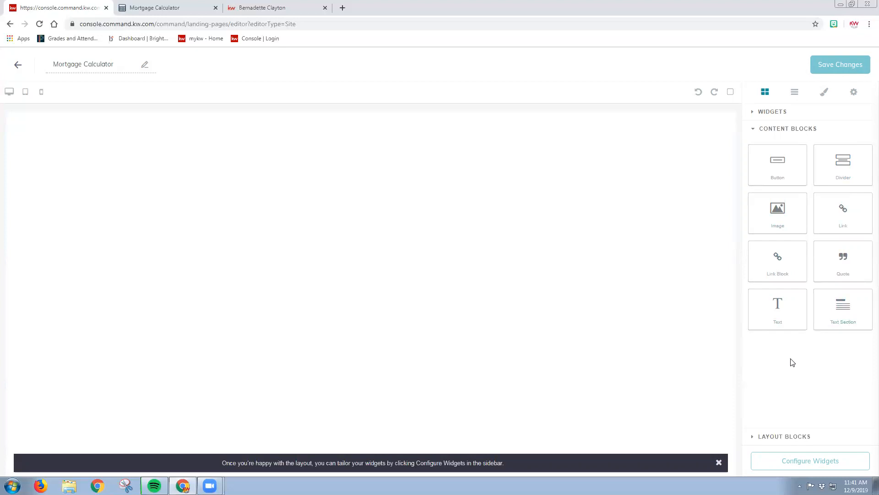
drag(780, 319, 93, 164)
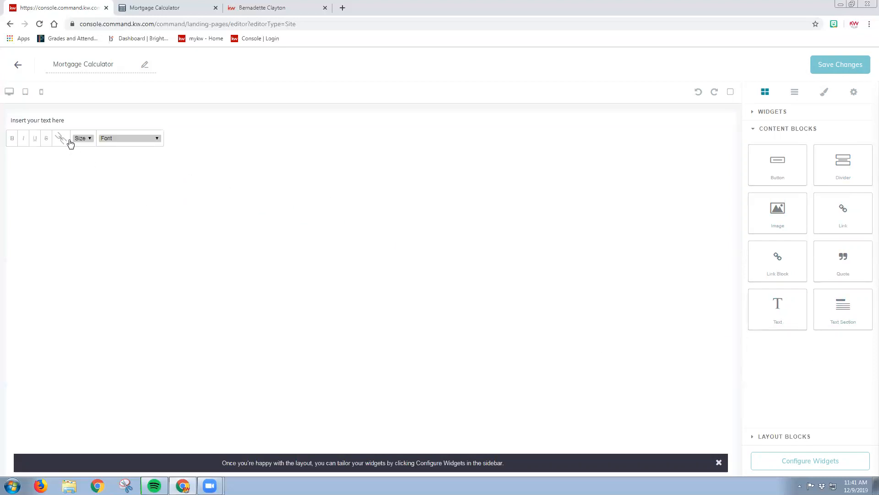
double_click(68, 122)
click(47, 121)
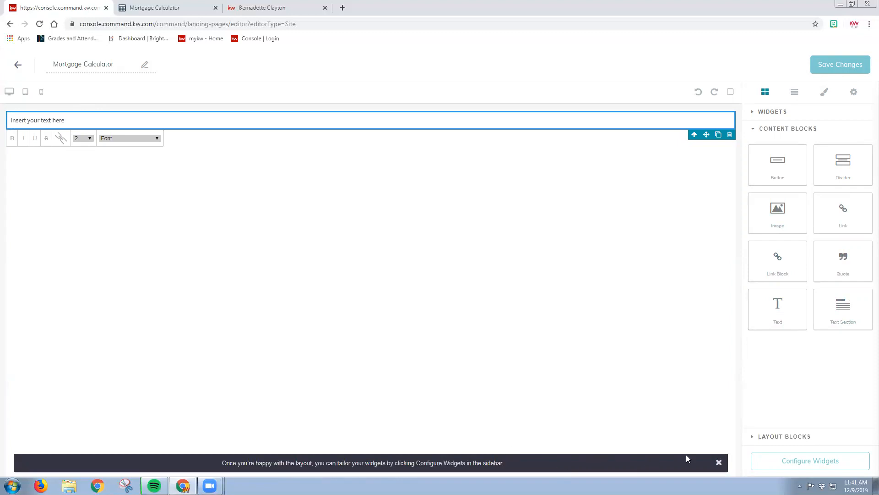
click(719, 462)
double_click(77, 121)
key(BackSpace)
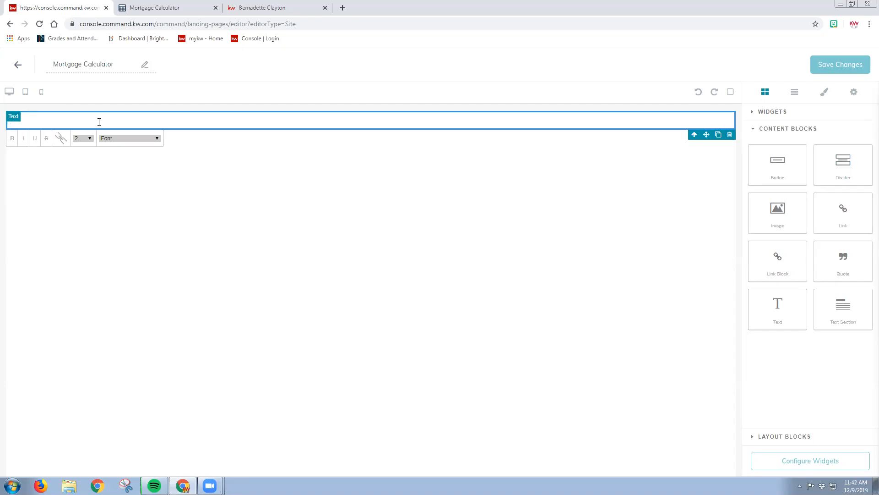
Search for mortgage calculator.org in a new browser tab, open the Mortgage Calculator site and close its older duplicate tab
click(178, 4)
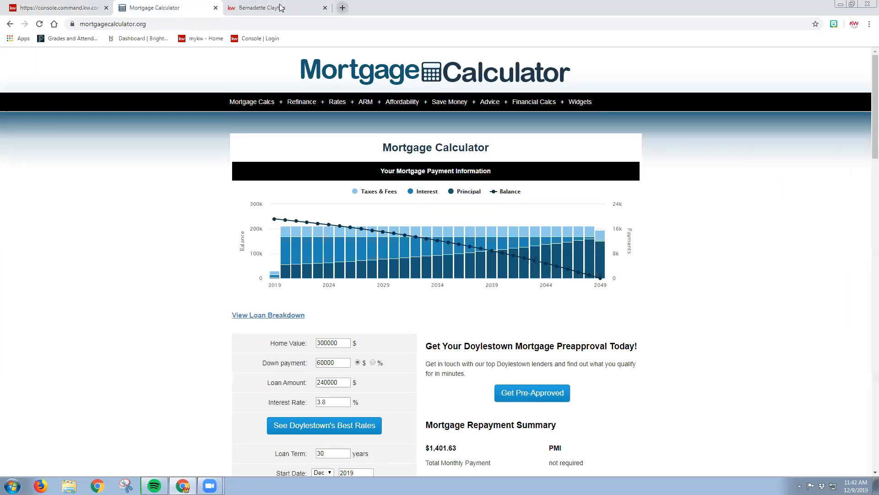
key(ctrl+t)
text(mortgage calculator.org)
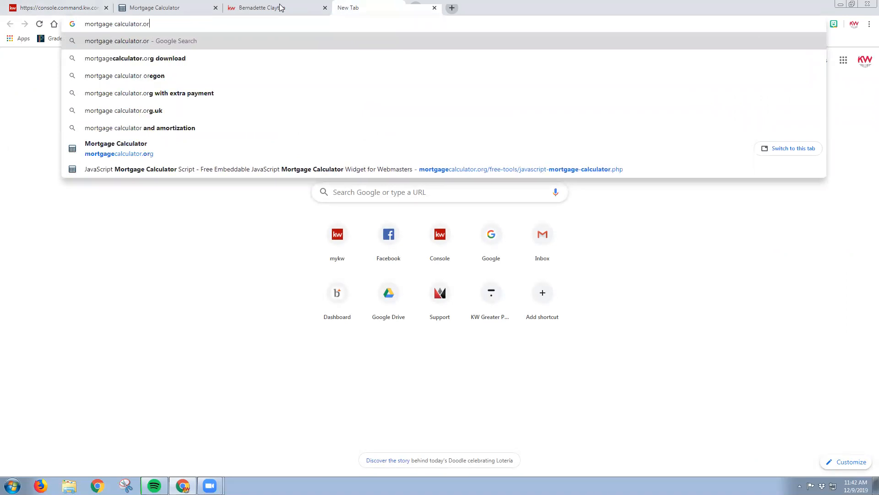
key(Return)
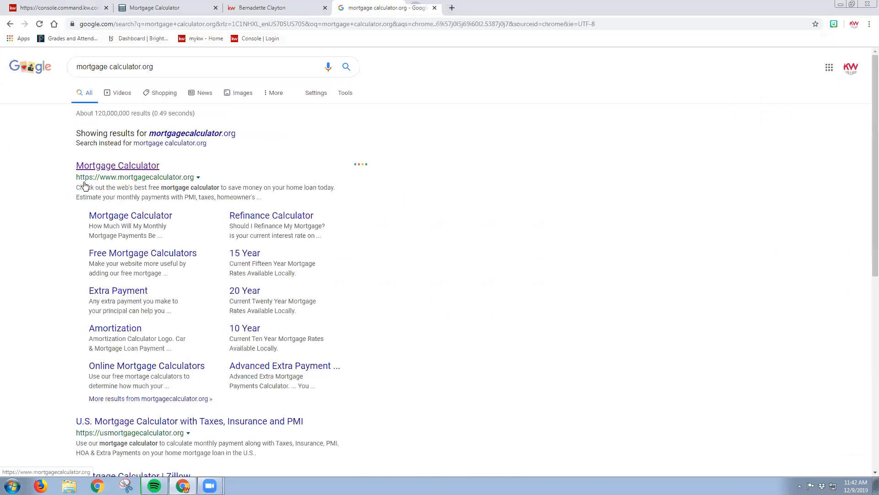
click(129, 173)
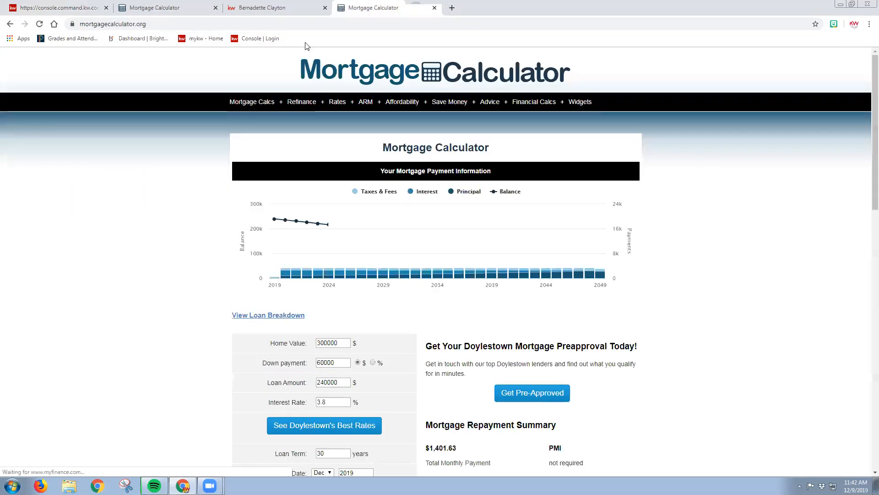
click(216, 8)
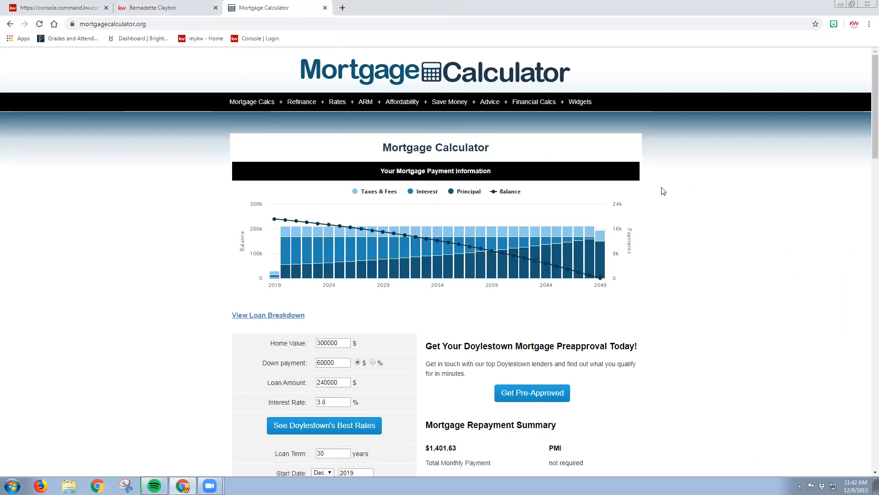
Open the site's Full Page Calc widget and copy its embed source code to the clipboard
mouse_move(580, 104)
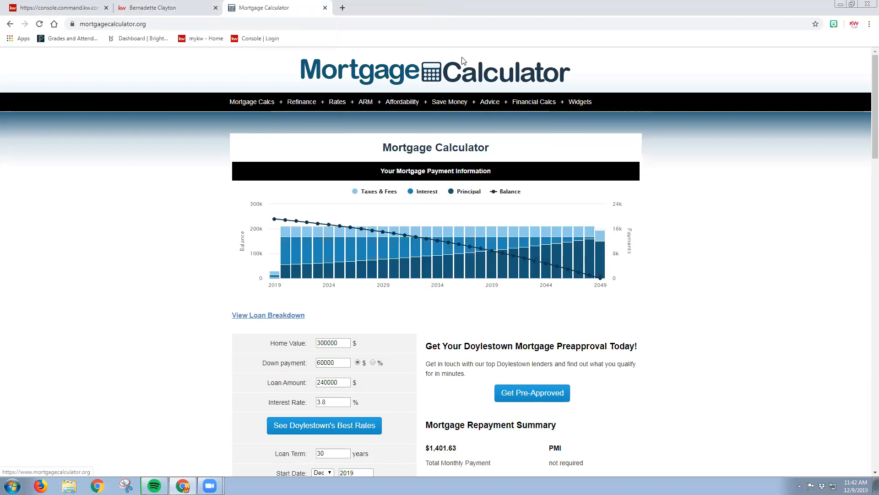
mouse_move(312, 102)
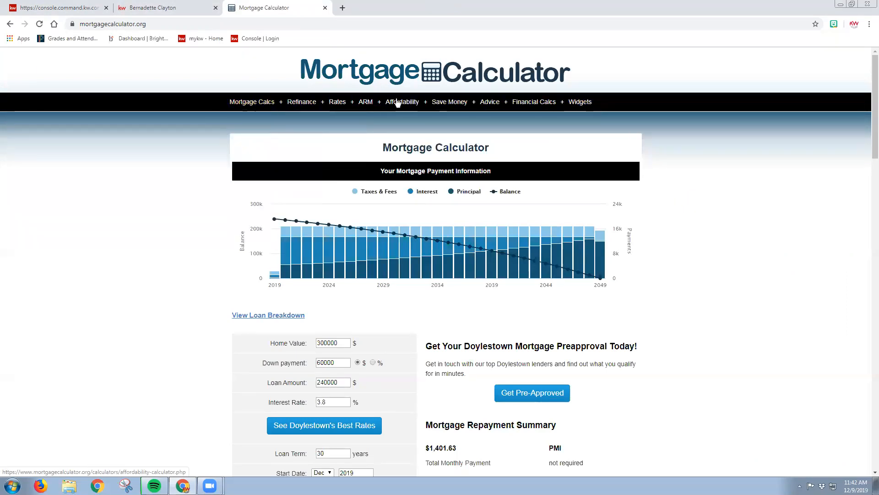
mouse_move(411, 100)
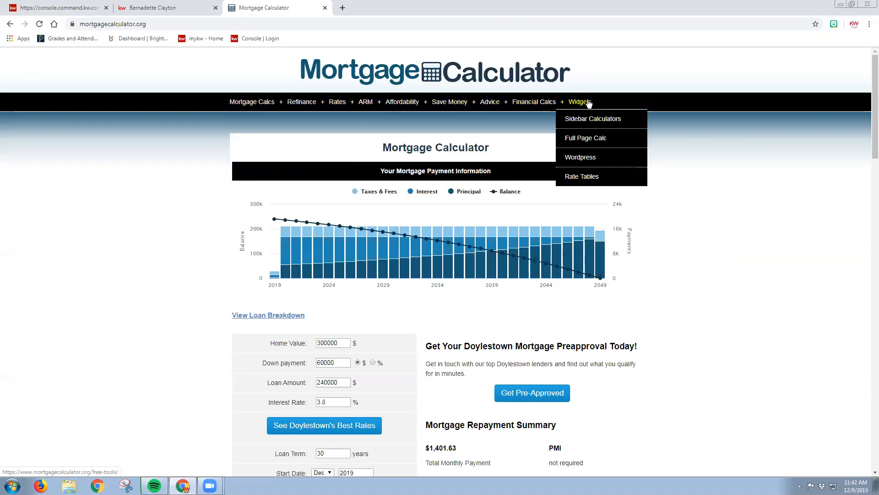
click(585, 138)
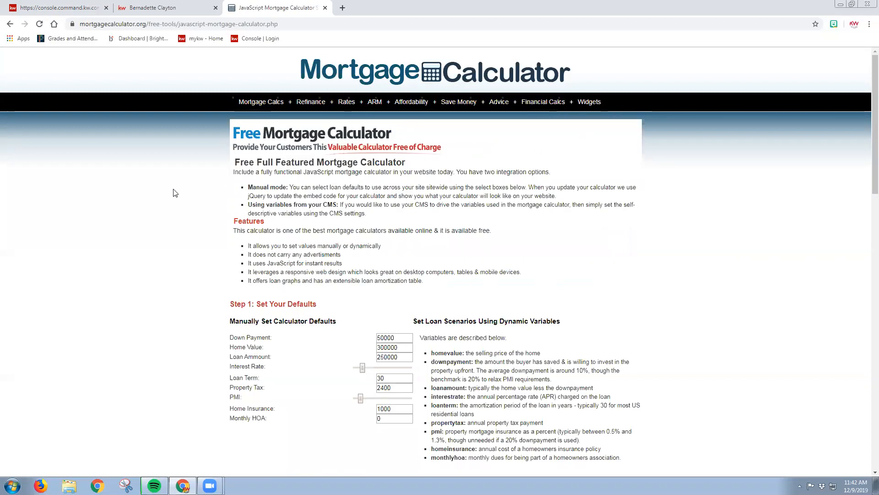
scroll(171, 194, down, 2)
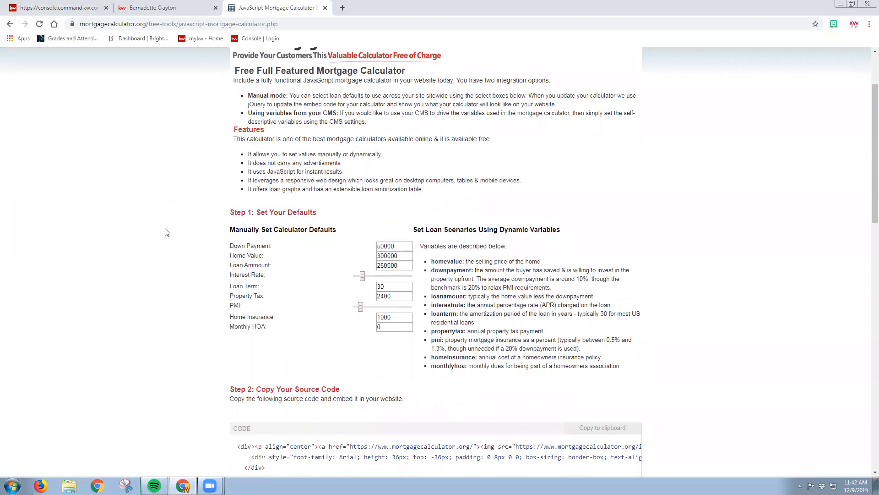
scroll(173, 241, down, 2)
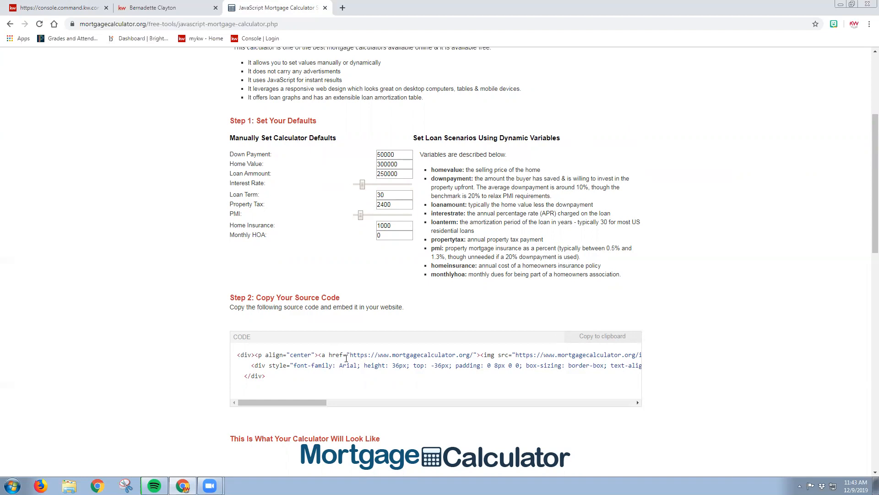
scroll(344, 362, down, 3)
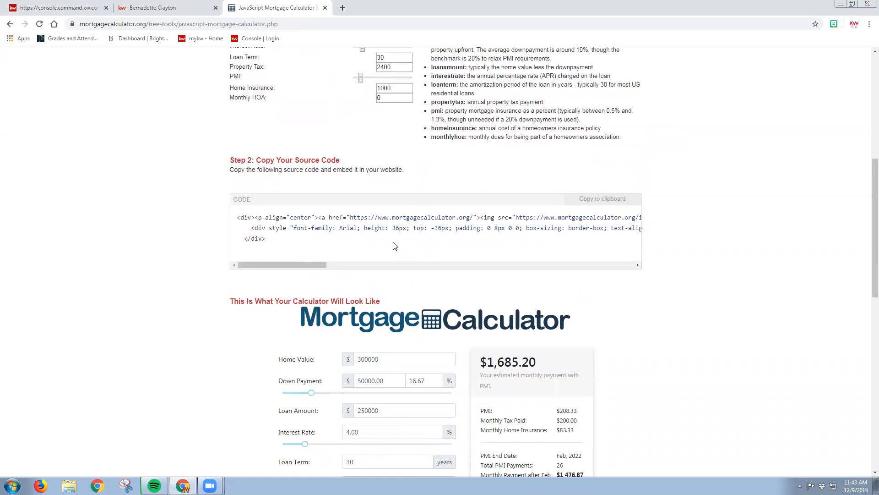
click(599, 202)
click(609, 201)
Paste the calculator embed code into the empty text block of the page editor and leave text editing
click(39, 5)
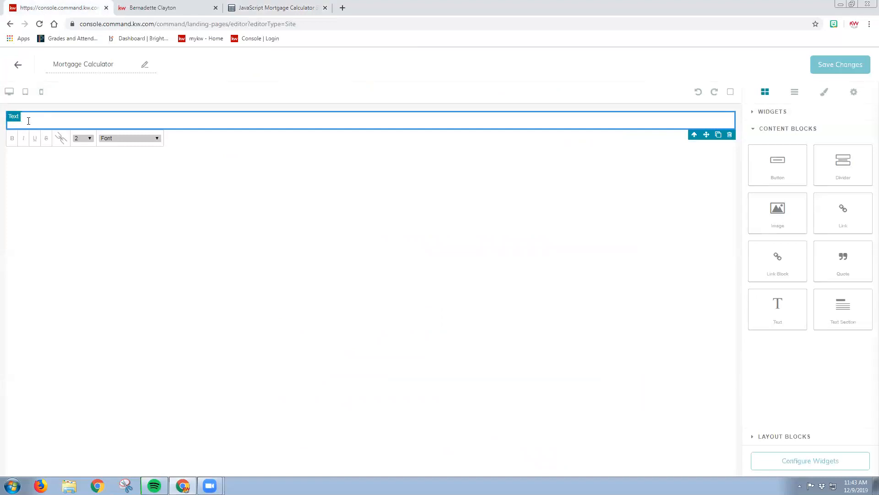
key(ctrl+v)
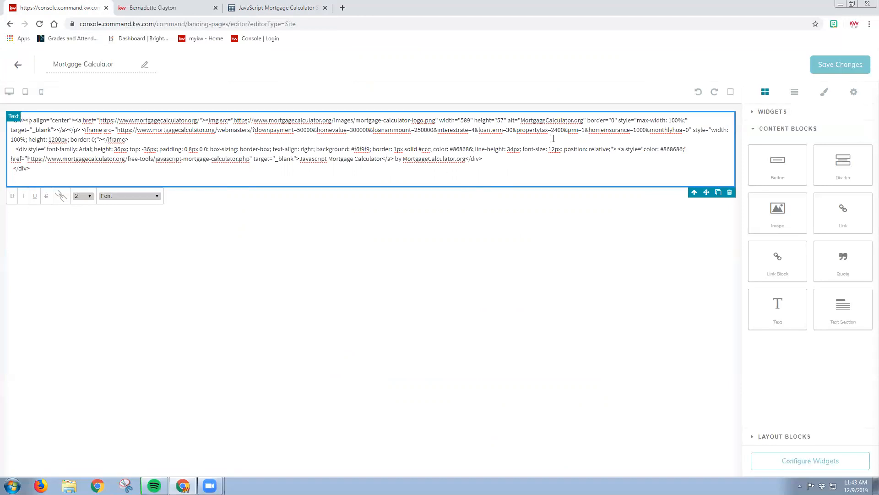
click(769, 113)
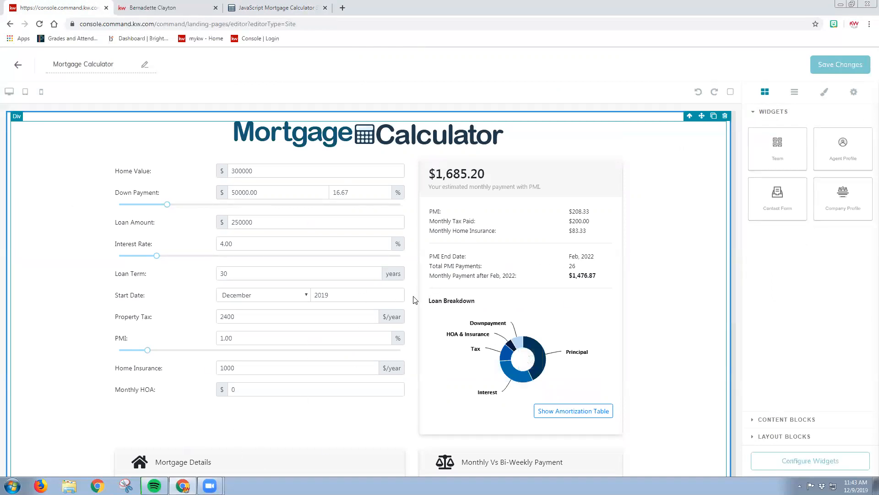
Add a Contact Form widget below the embedded mortgage calculator and check the form on the page
scroll(630, 250, down, 6)
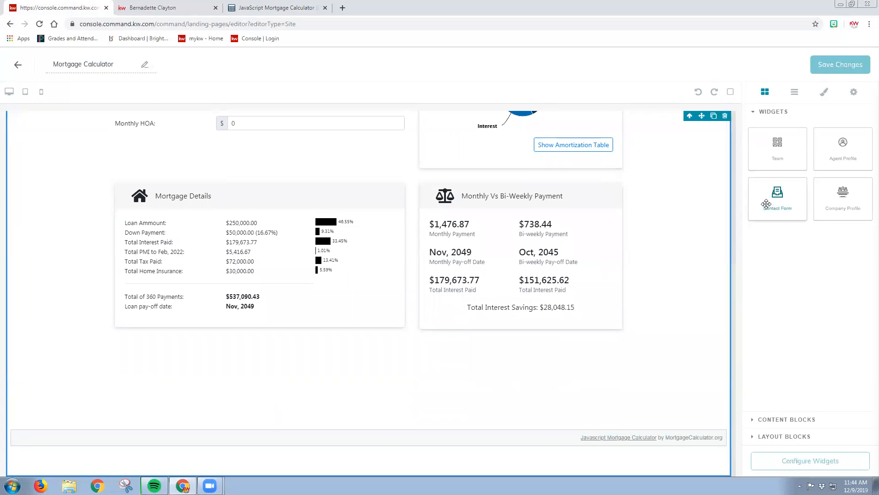
drag(776, 196, 466, 448)
scroll(412, 394, down, 6)
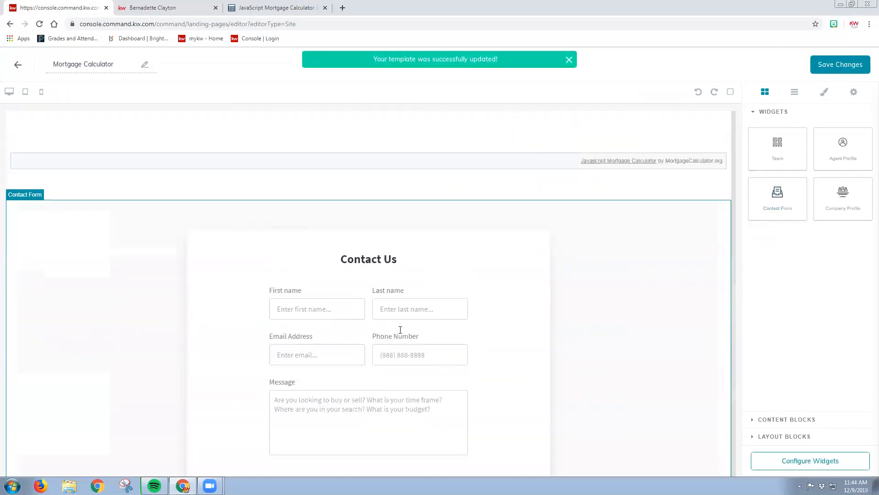
scroll(399, 339, down, 5)
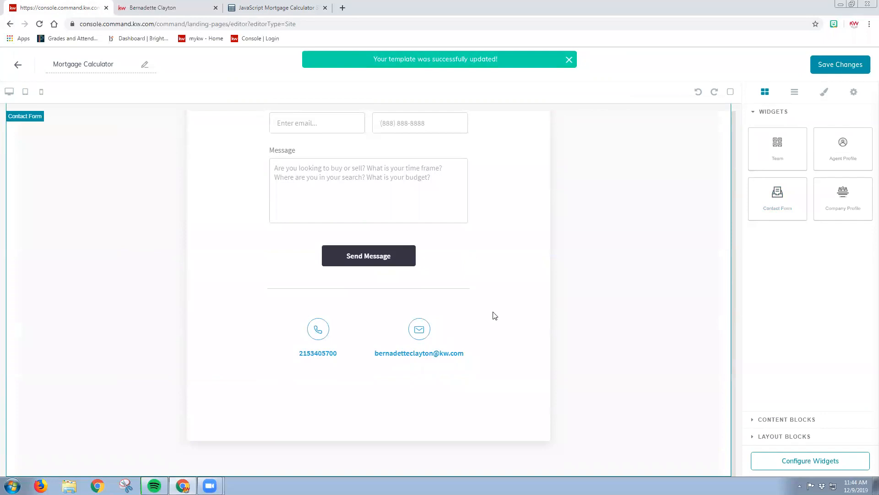
scroll(559, 292, up, 15)
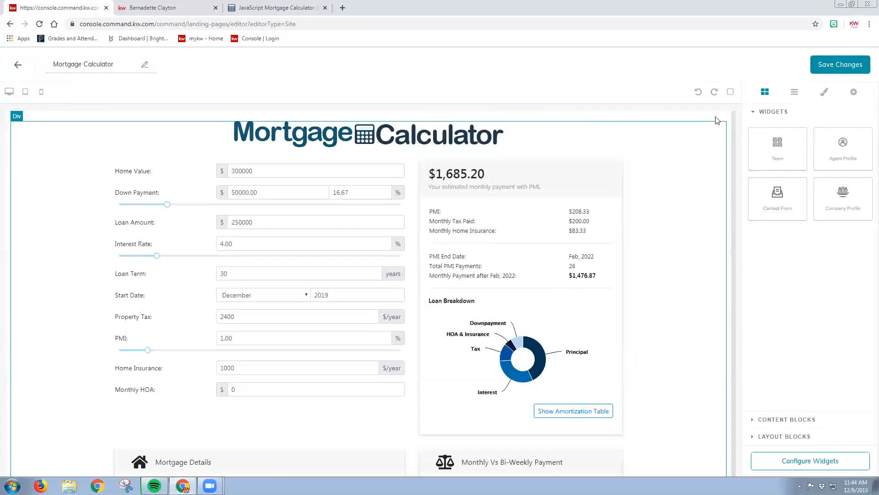
Configure the Contact widget with its default text and phone, save the page and publish it as an agent site
click(828, 461)
click(815, 152)
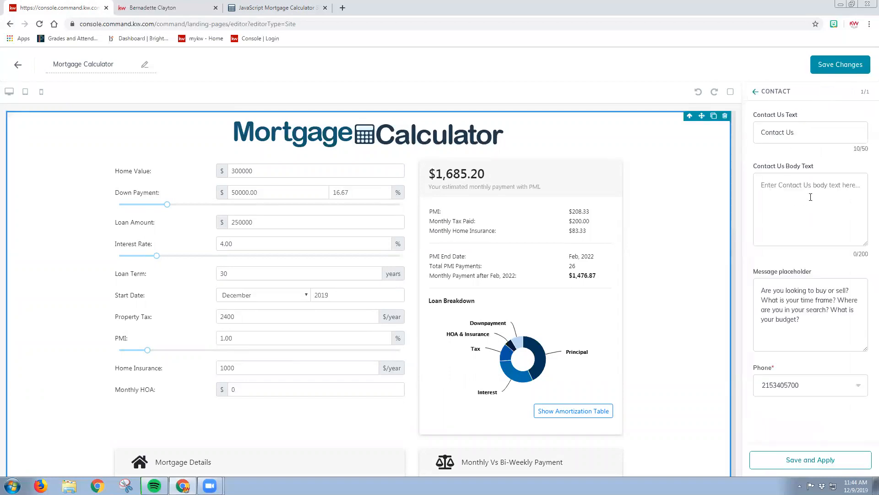
click(807, 459)
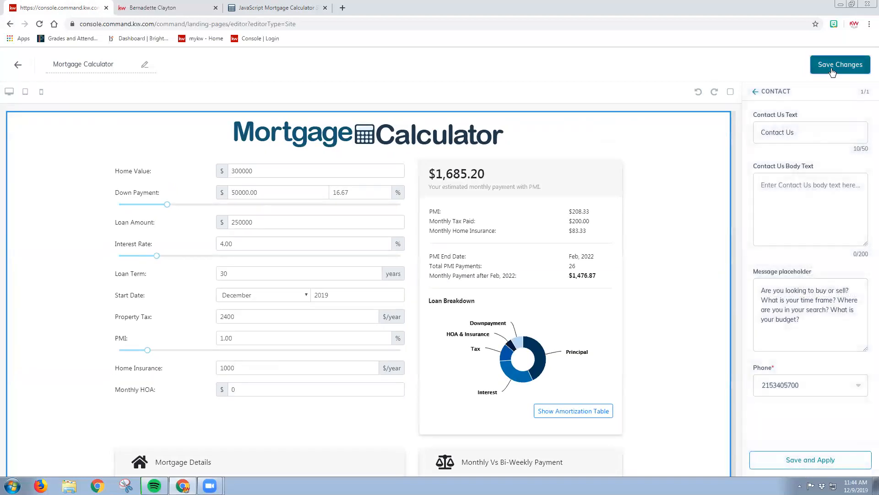
click(830, 67)
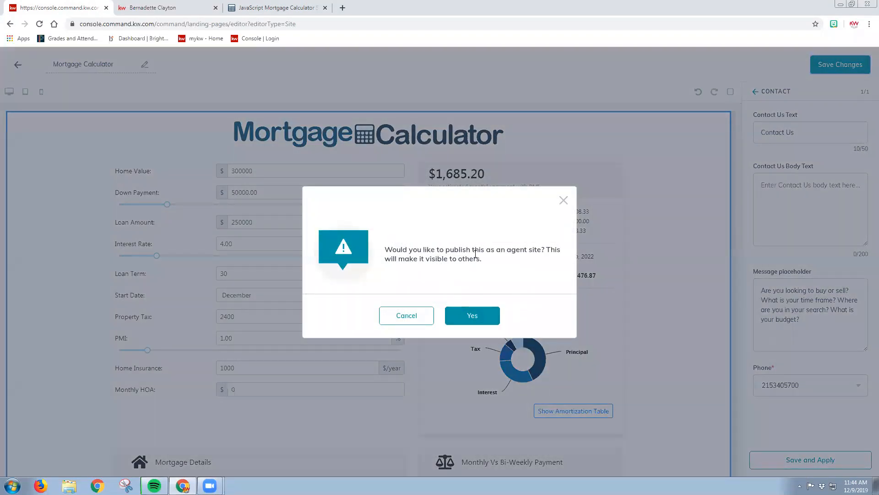
click(474, 314)
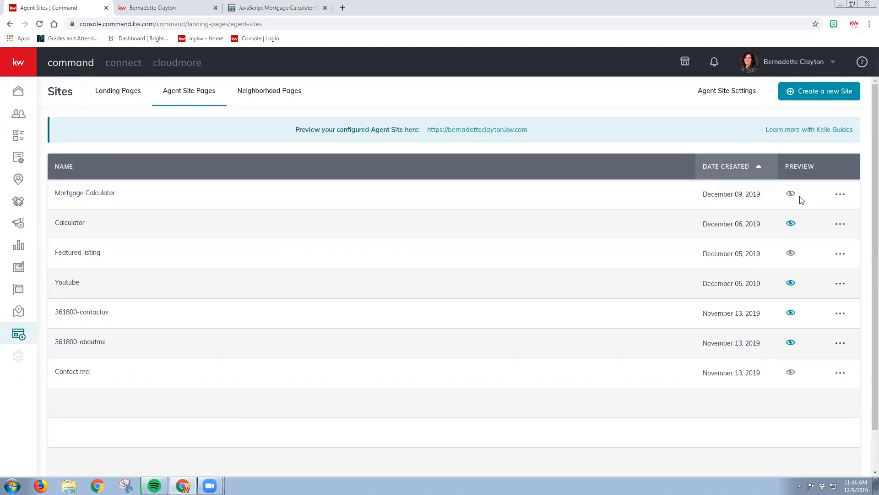
Open the agent site settings, look through the domain and theme settings, and open the site's page navigation settings
click(733, 93)
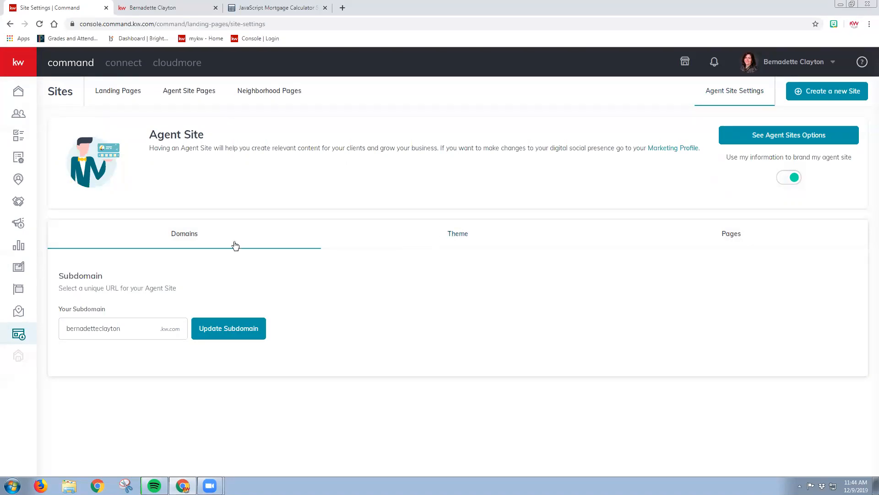
click(482, 241)
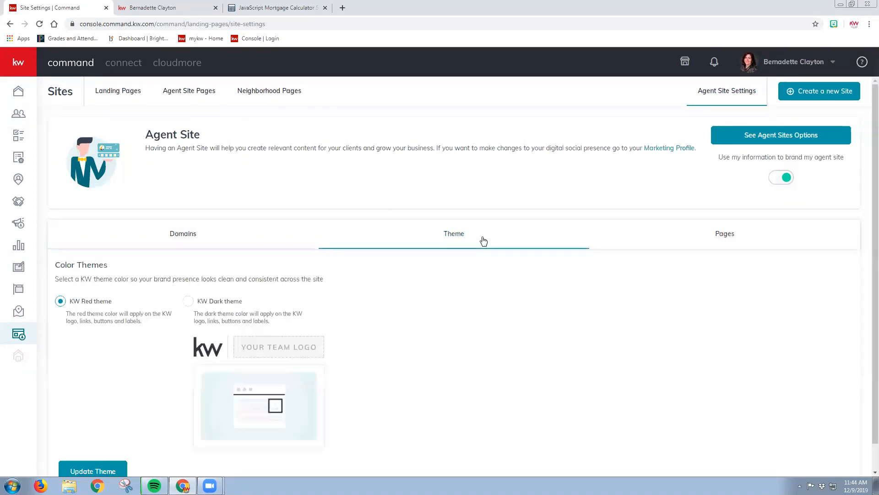
click(713, 243)
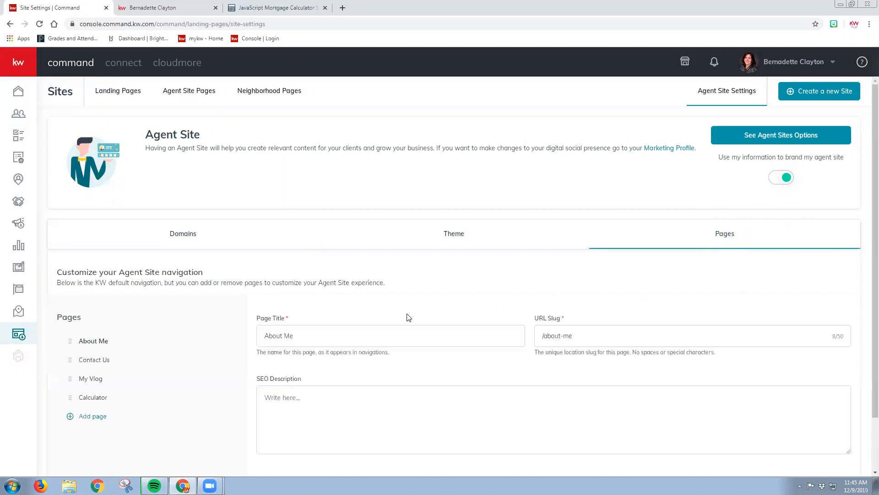
scroll(310, 337, down, 1)
scroll(310, 337, down, 1)
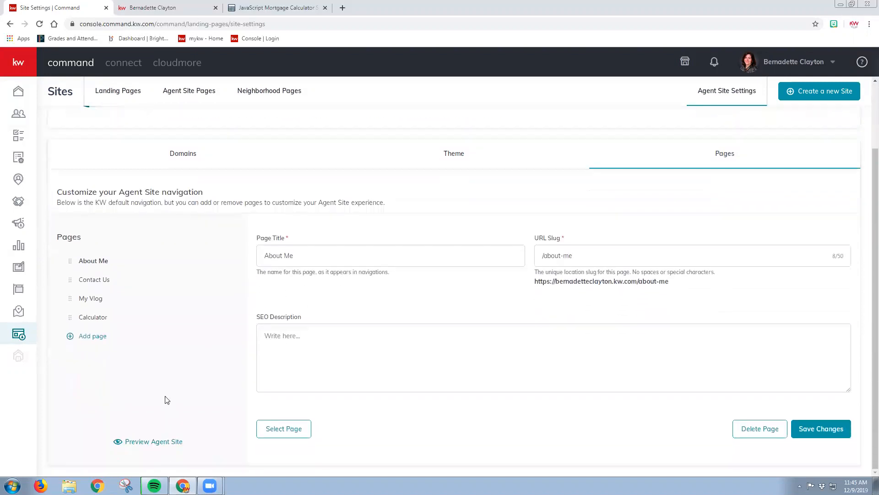
Add a navigation page titled "Mortgage Calculator" with the URL slug "mortgagecalculator"
click(88, 339)
click(297, 259)
text(Mortga)
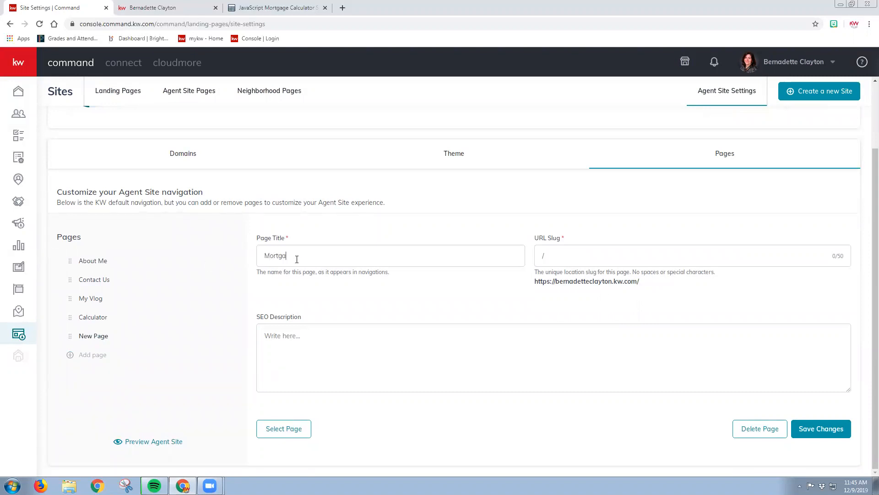
text(ge Calculat)
text(tor)
click(568, 258)
text(mortgagecalculator)
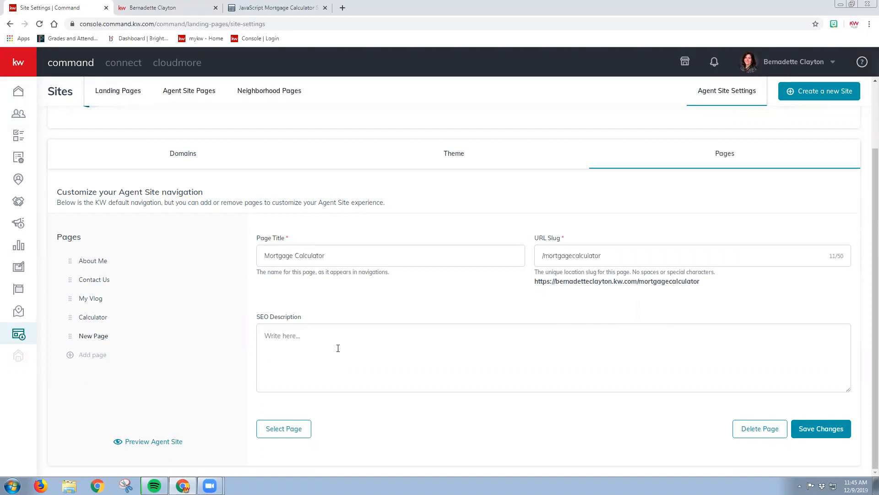
text(mortgages mortgage home mortgag)
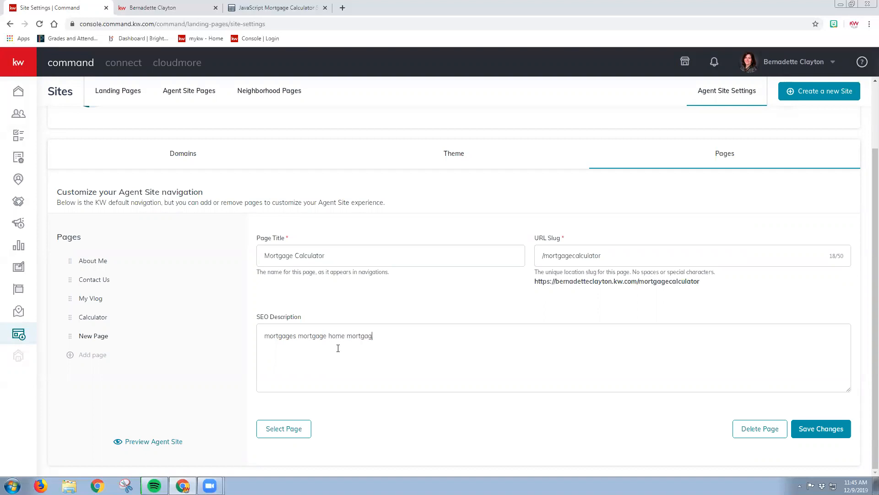
text(e mortgage calculator)
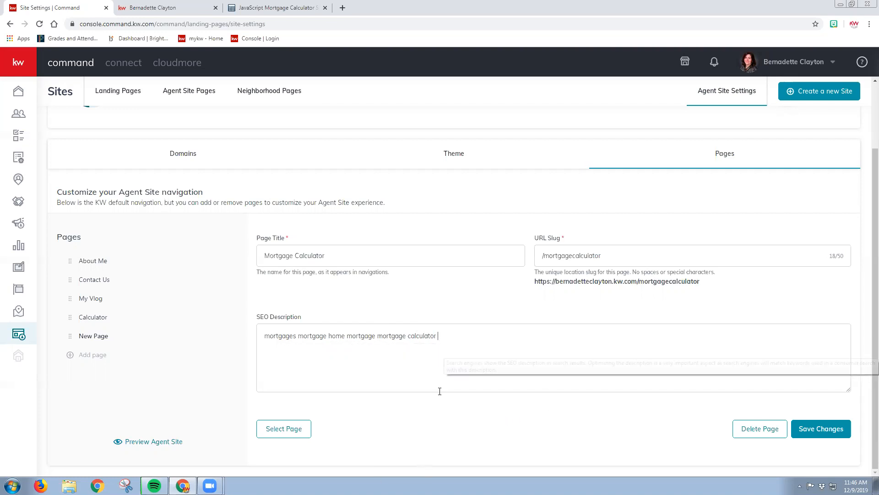
Link the new navigation entry to the "Mortgage Calculator" site page and save the changes
click(284, 430)
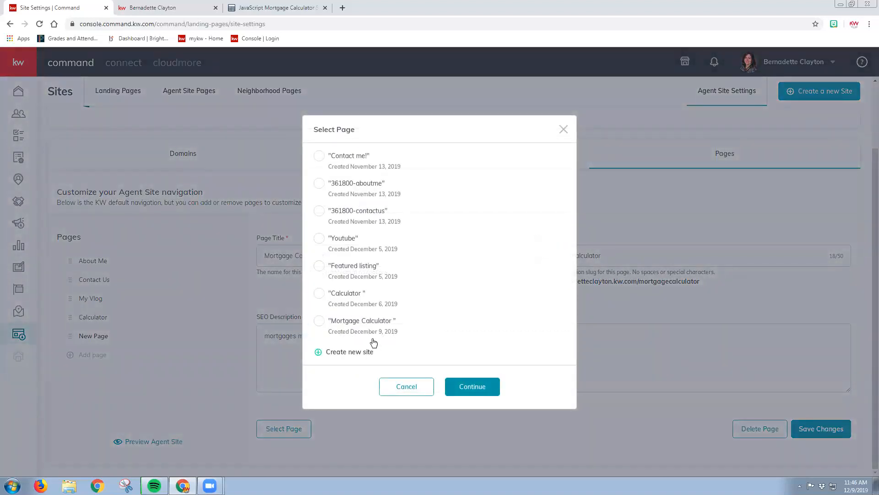
click(319, 324)
click(479, 391)
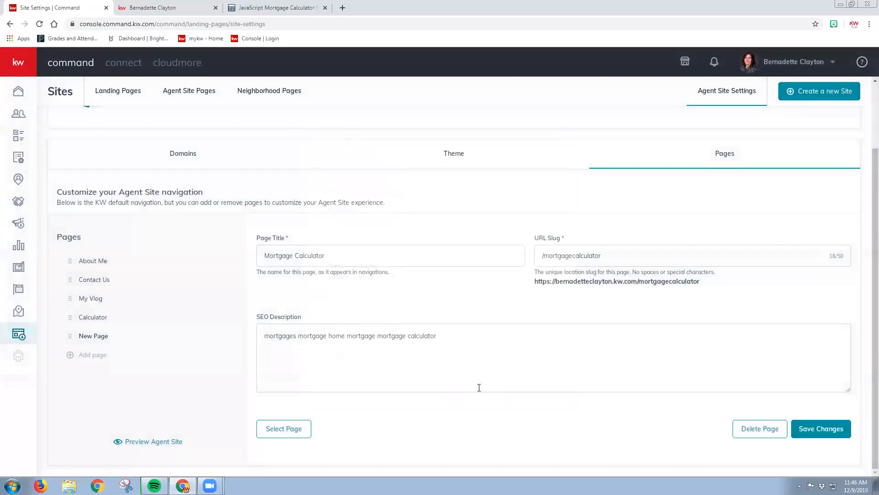
click(824, 431)
mouse_move(465, 348)
scroll(511, 201, up, 2)
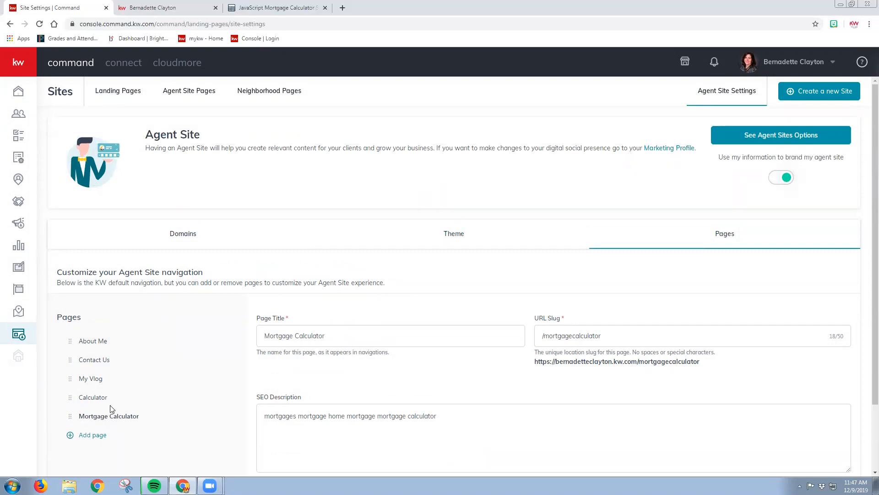
Check the agent site pages list, reload the live agent site and open its Mortgage Calculator page
click(190, 96)
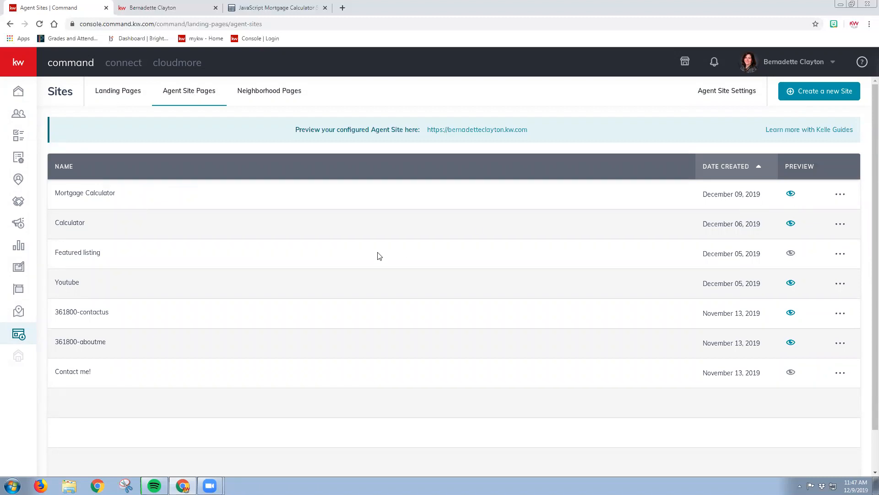
click(159, 6)
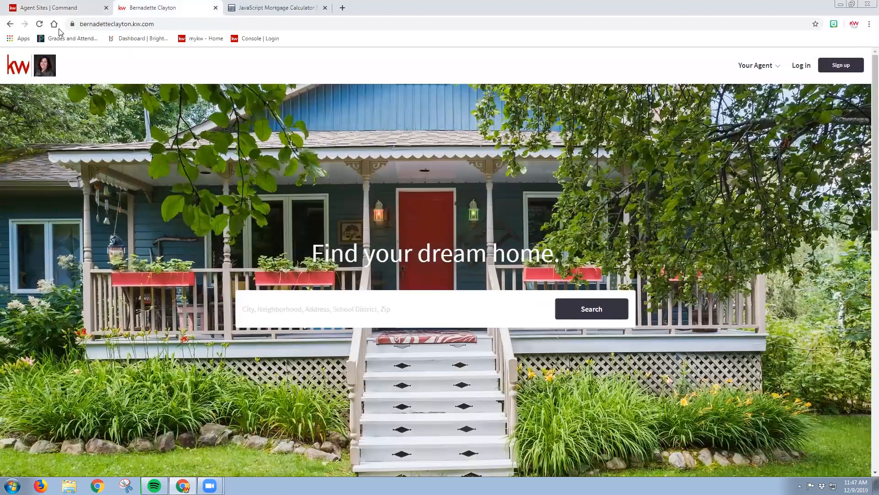
click(40, 24)
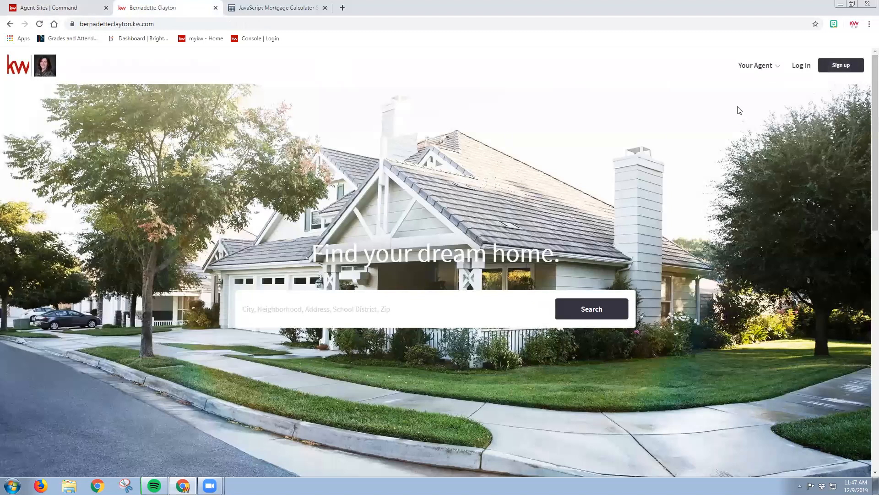
click(778, 72)
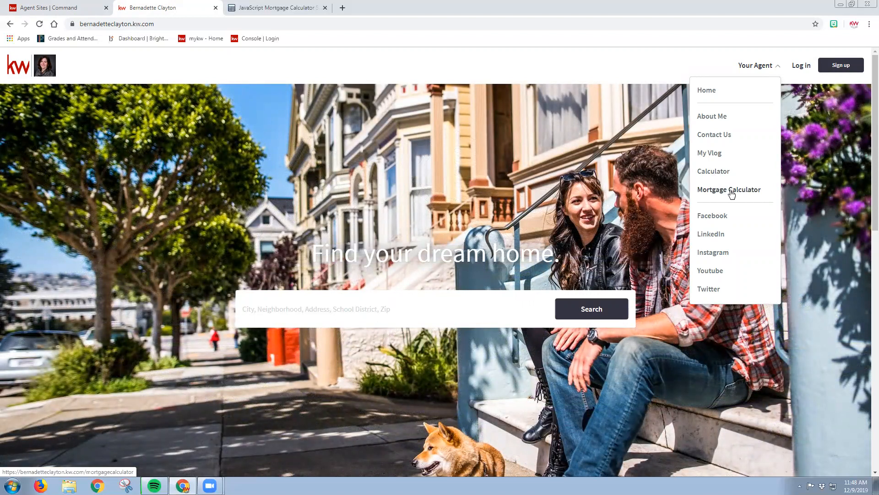
click(730, 190)
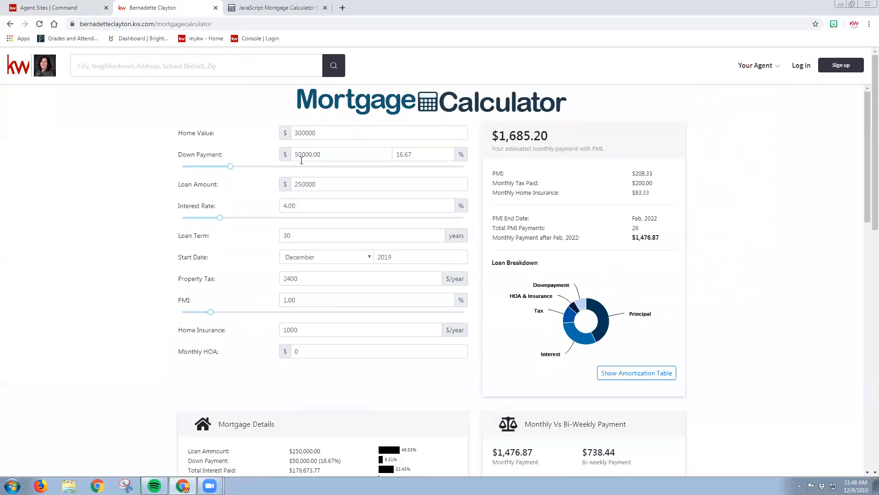
Test the live calculator with a 23% down payment and 6.29% interest rate, and check the page down to the contact form
drag(230, 166, 250, 174)
drag(219, 217, 241, 218)
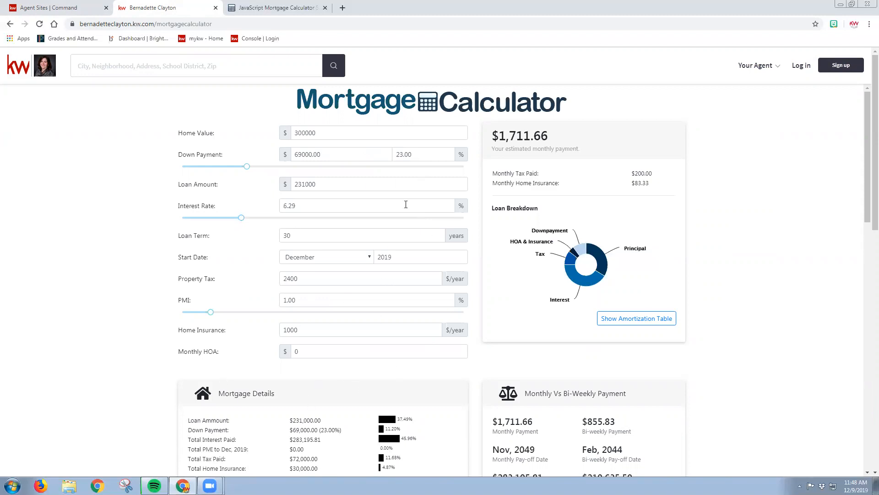
scroll(122, 234, down, 2)
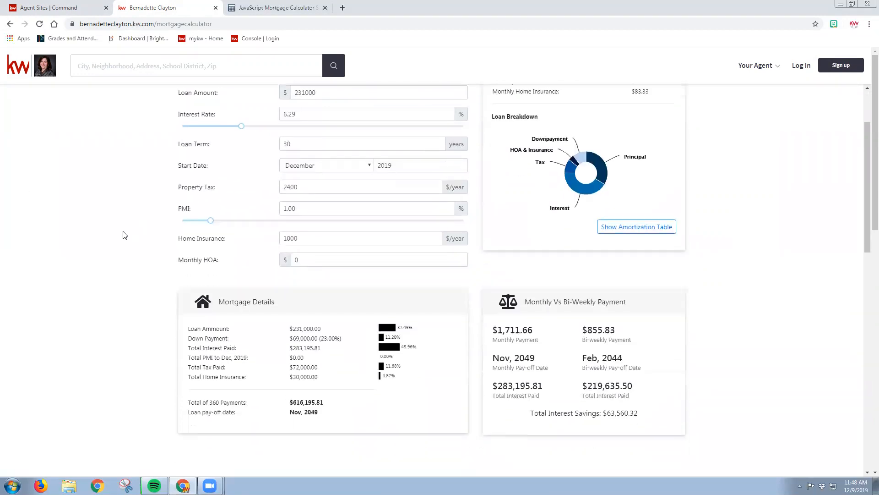
scroll(122, 235, down, 4)
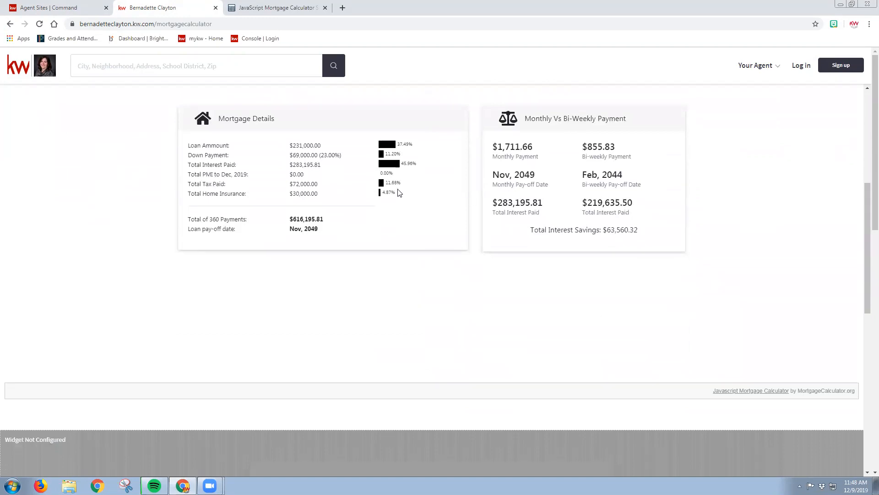
scroll(400, 215, down, 4)
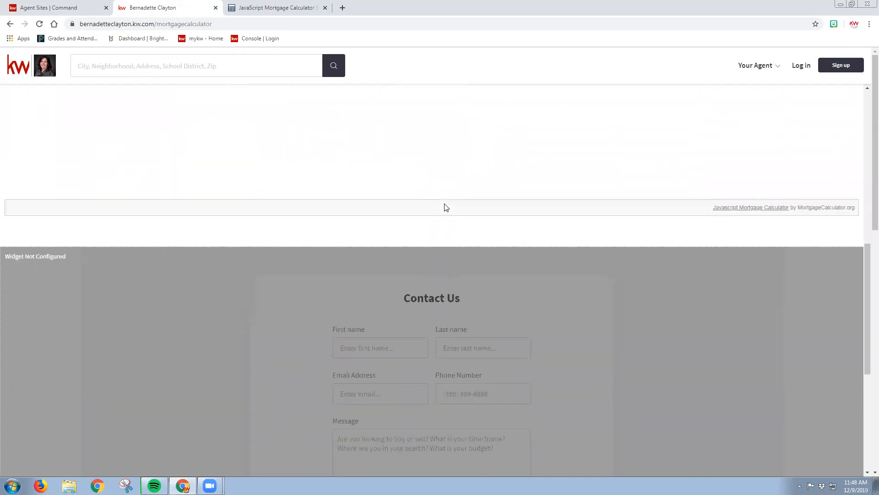
scroll(453, 212, down, 3)
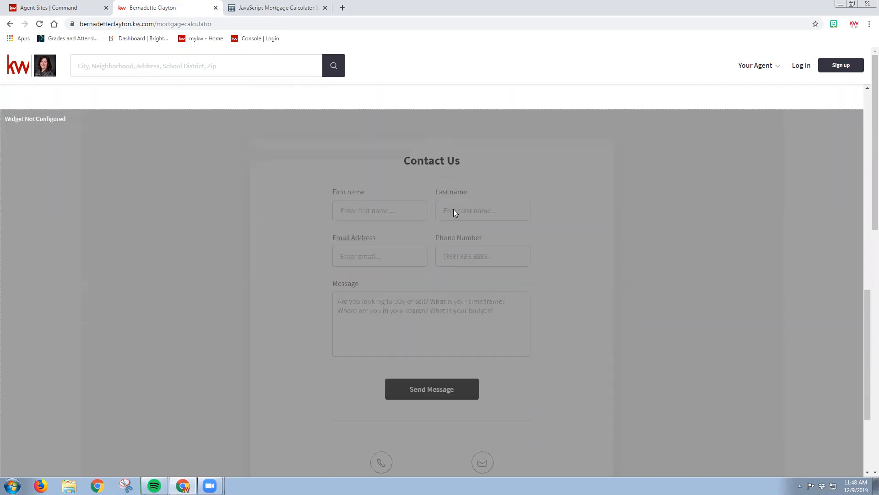
scroll(453, 208, down, 3)
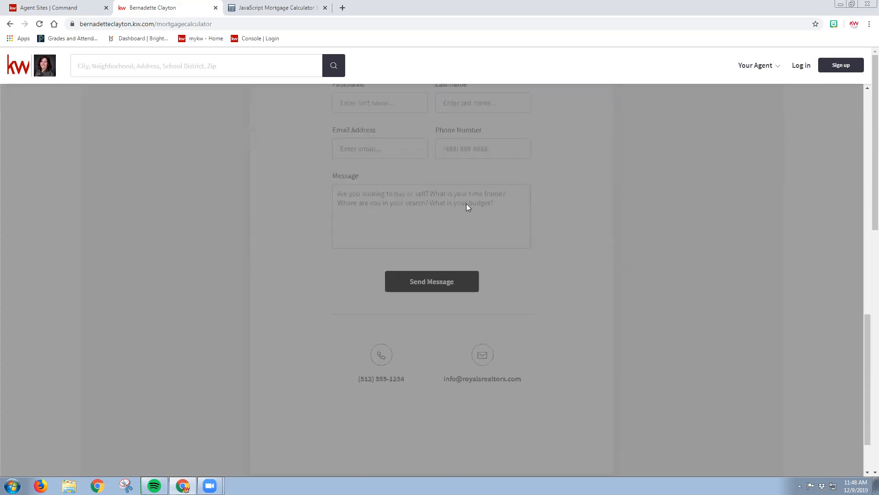
scroll(340, 187, up, 5)
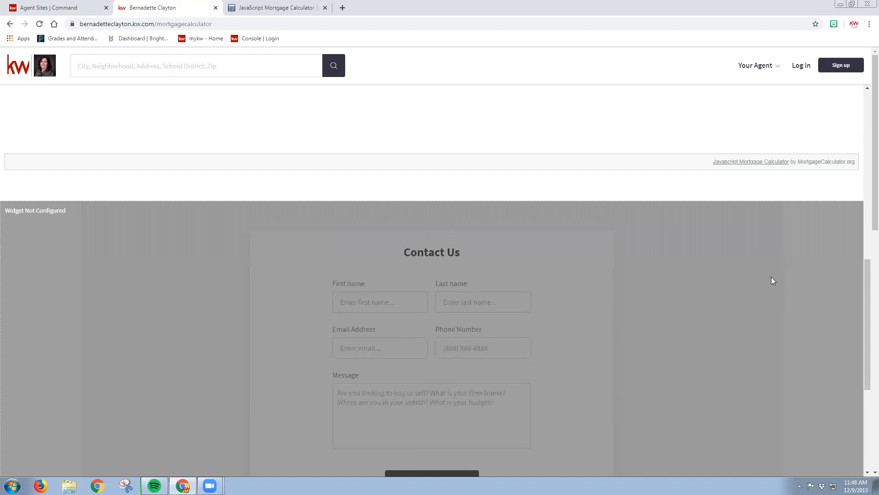
scroll(774, 278, up, 6)
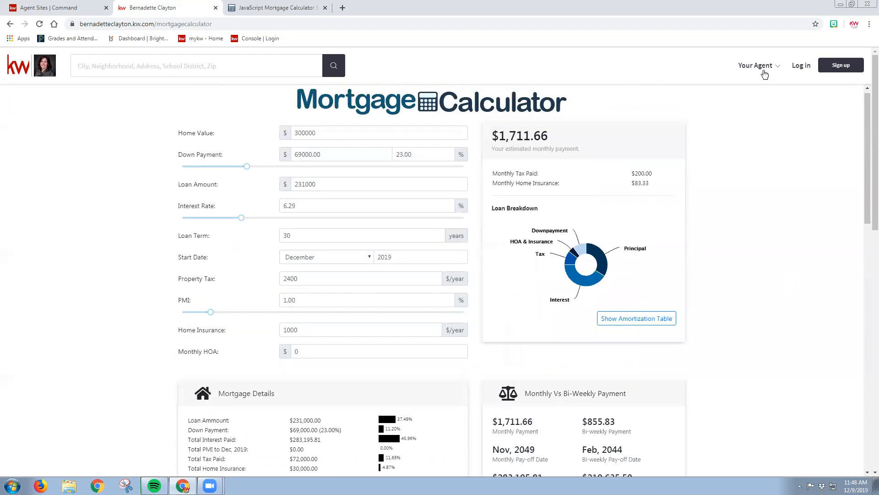
Open the older Calculator page of the live agent site and check its contact form for comparison
click(764, 74)
click(726, 172)
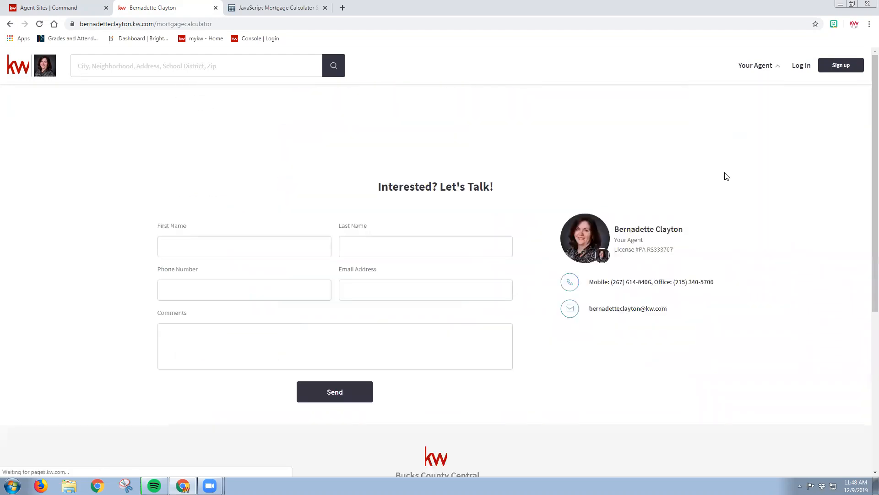
scroll(726, 177, down, 10)
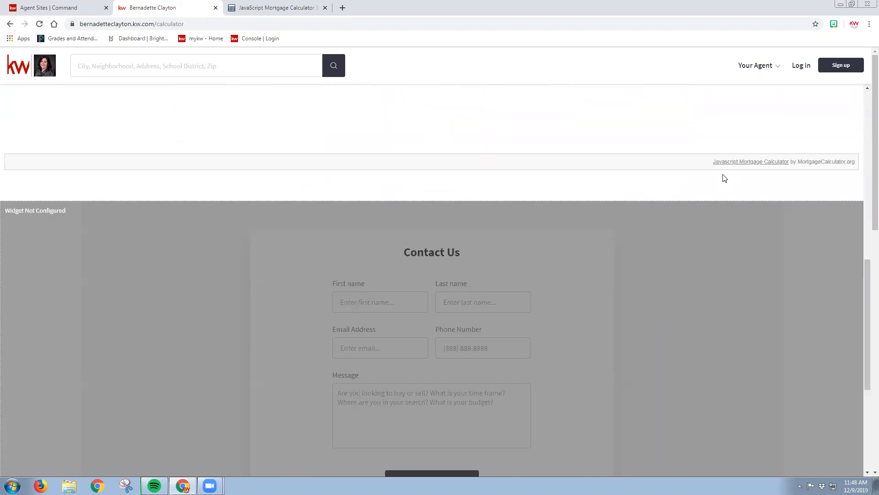
scroll(724, 178, up, 11)
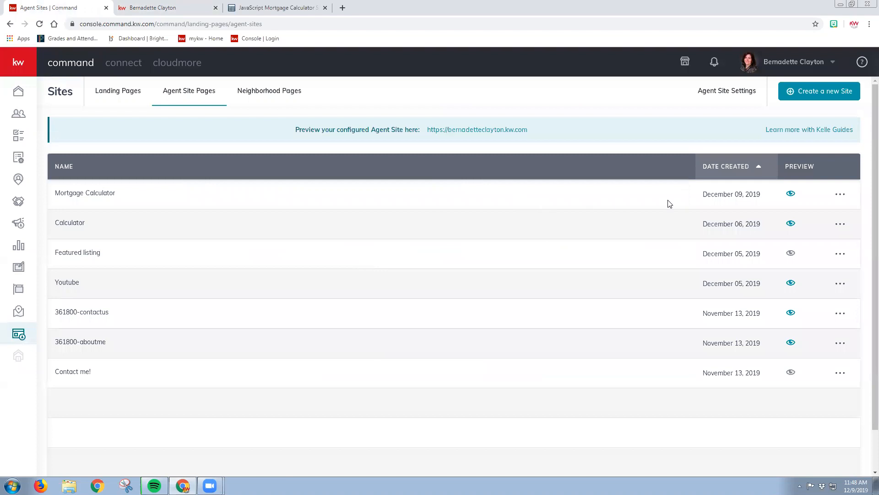
Open the Mortgage Calculator site page for editing and check its contact form in the editor
click(836, 198)
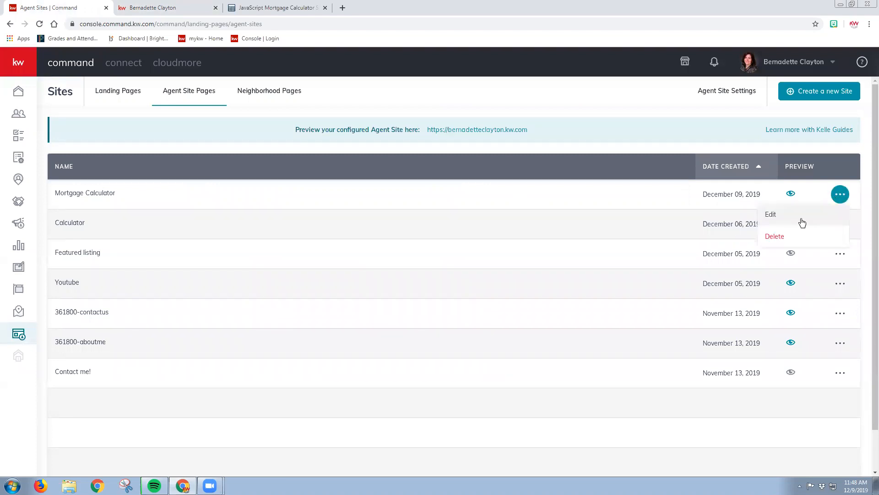
click(801, 220)
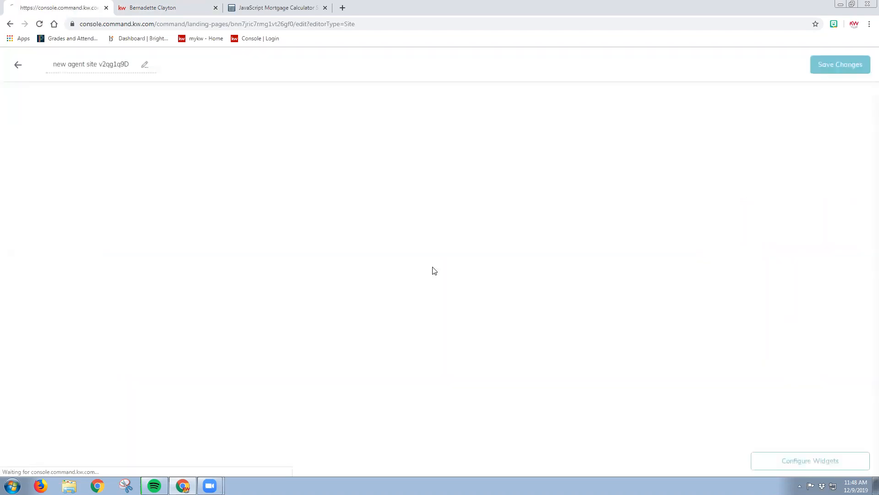
scroll(434, 270, down, 15)
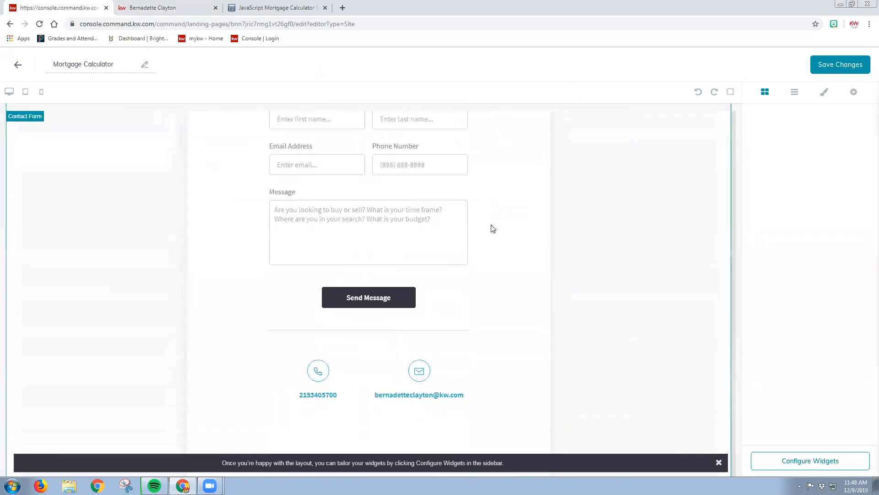
scroll(394, 240, up, 6)
Open the Contact widget's configuration, go through its heading and body text fields, and apply the widget settings
click(808, 461)
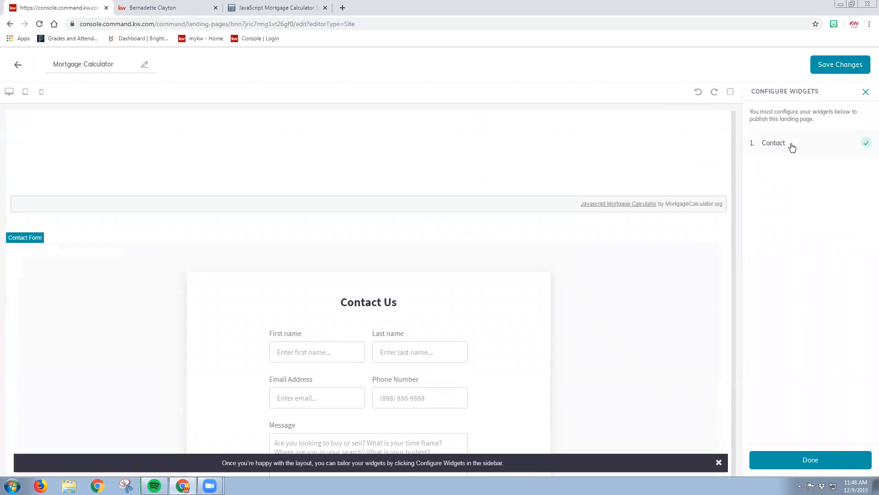
click(791, 144)
click(802, 133)
click(811, 184)
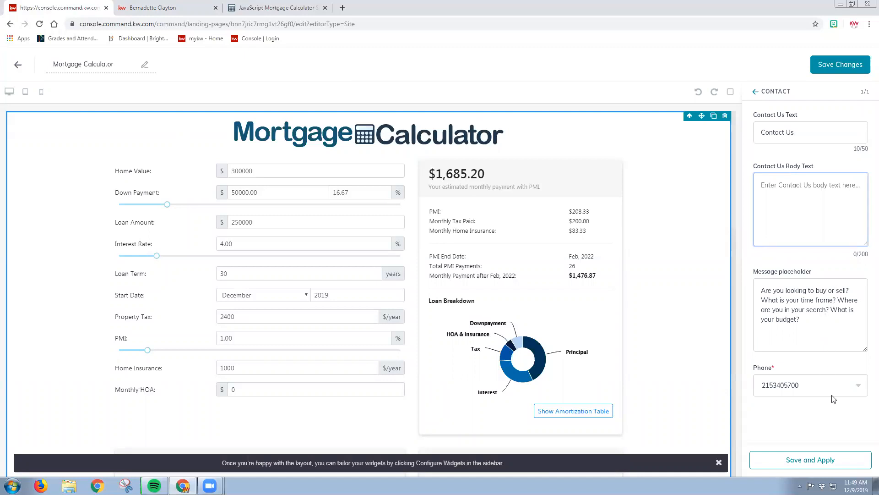
click(829, 460)
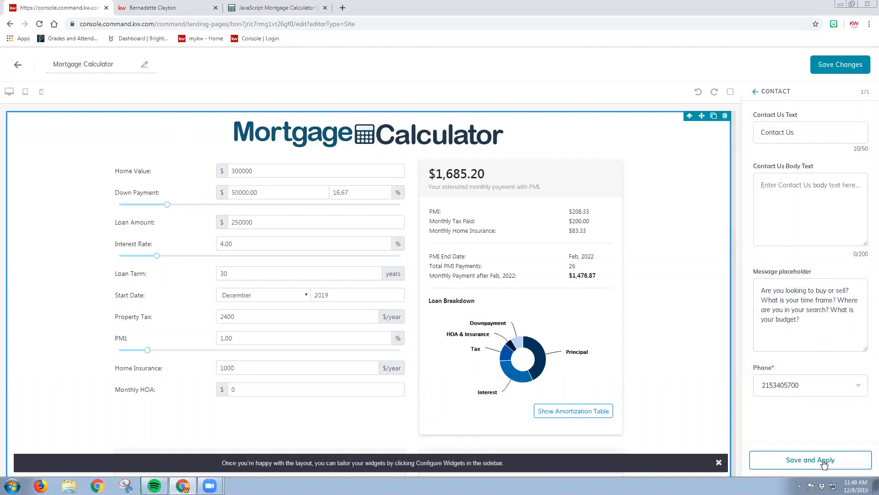
Save the changes to the Mortgage Calculator page and return to the agent site pages list
scroll(532, 221, down, 15)
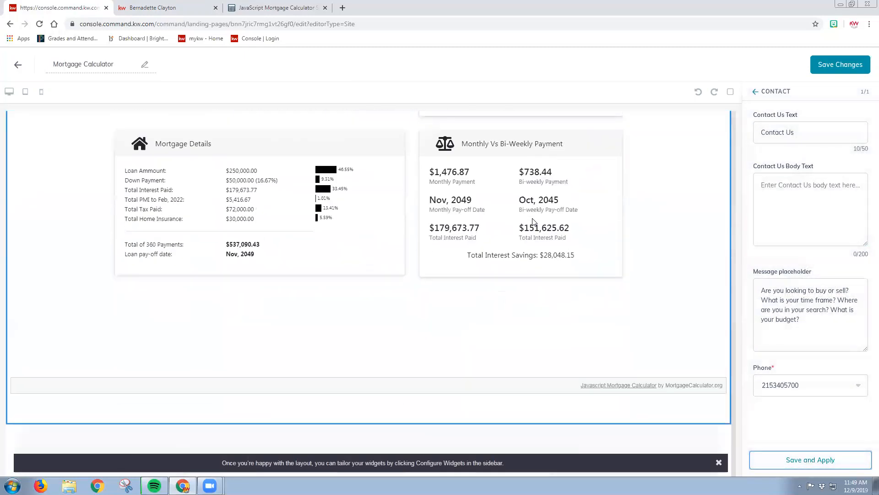
scroll(549, 216, up, 8)
scroll(554, 215, up, 5)
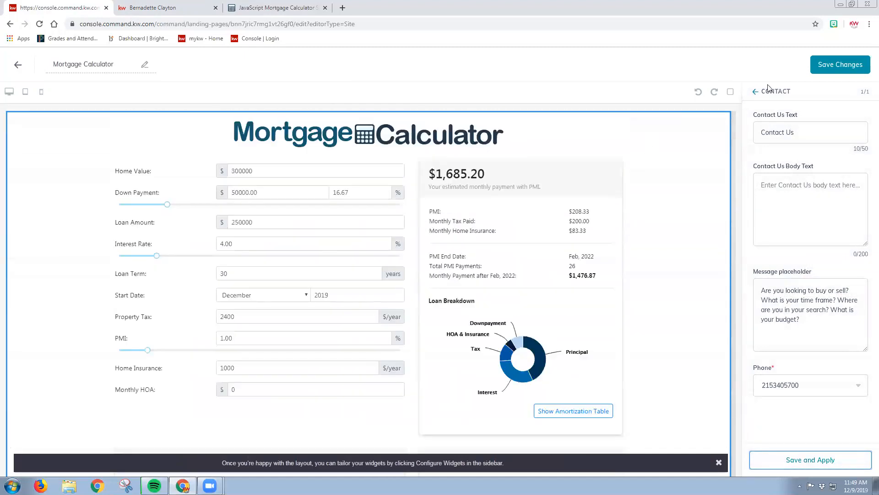
click(841, 64)
click(470, 313)
click(18, 65)
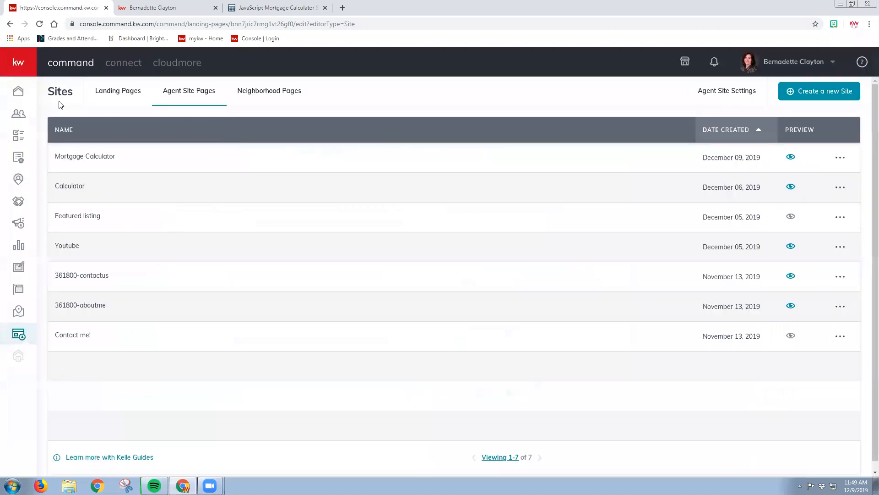
Return to the live agent site's home page, open its Mortgage Calculator page and check the page down to the contact form
click(167, 8)
click(39, 76)
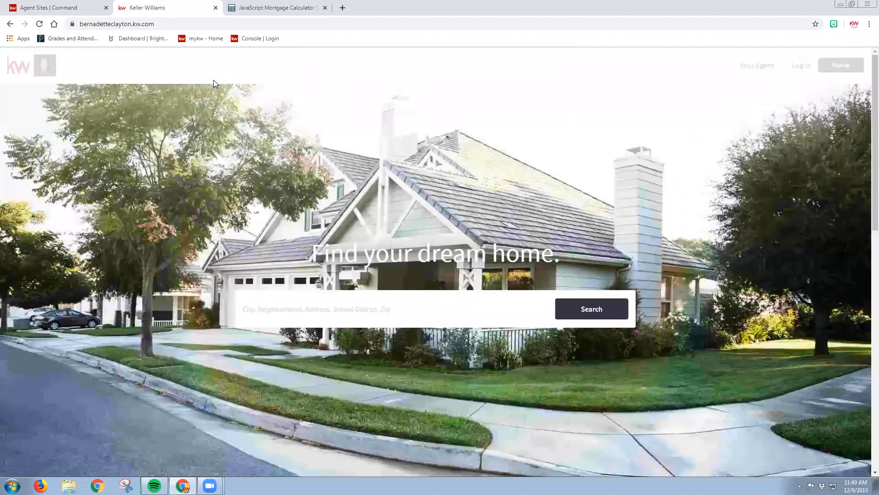
click(746, 67)
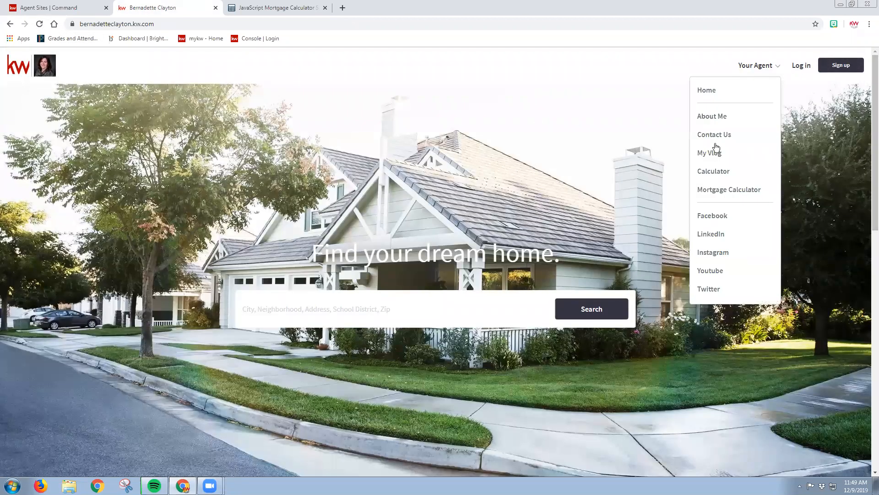
click(729, 190)
scroll(701, 166, down, 12)
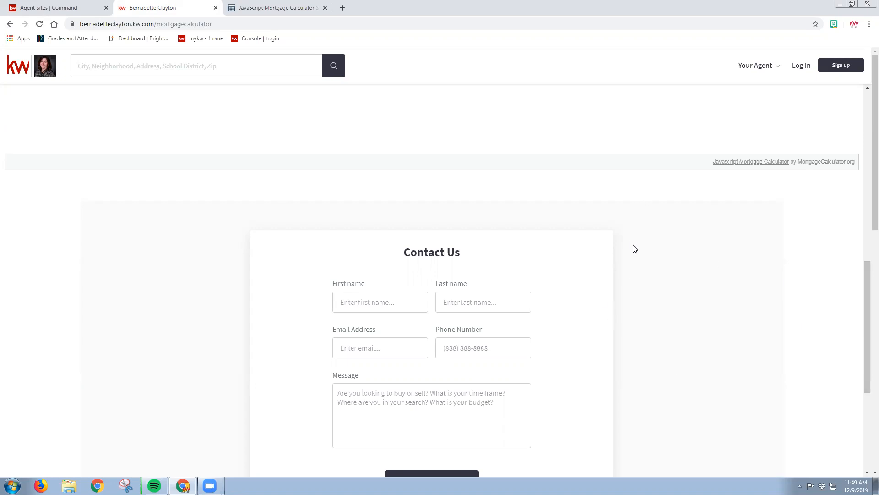
scroll(632, 247, down, 12)
scroll(643, 247, up, 10)
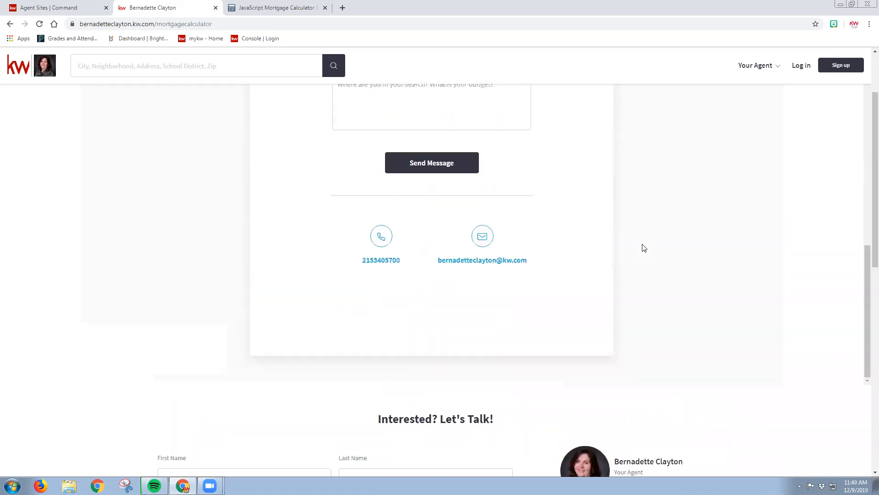
scroll(642, 250, up, 8)
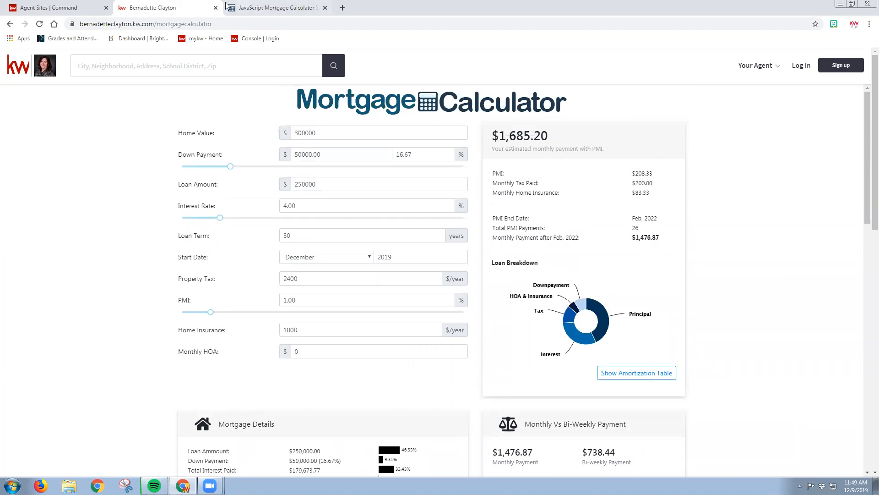
click(53, 4)
click(183, 4)
click(261, 3)
click(177, 5)
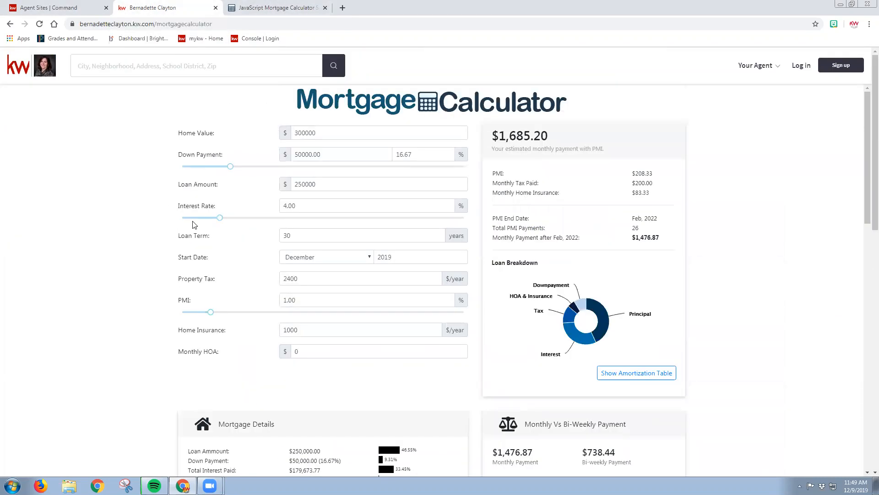